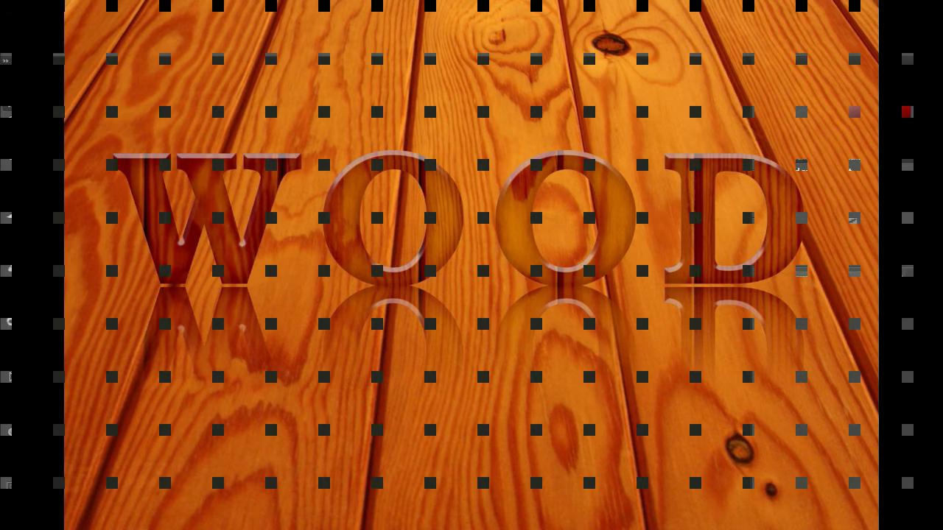
- Open the Wood Wallpaper image
{"action": "left_click", "coordinate": [54, 54]}
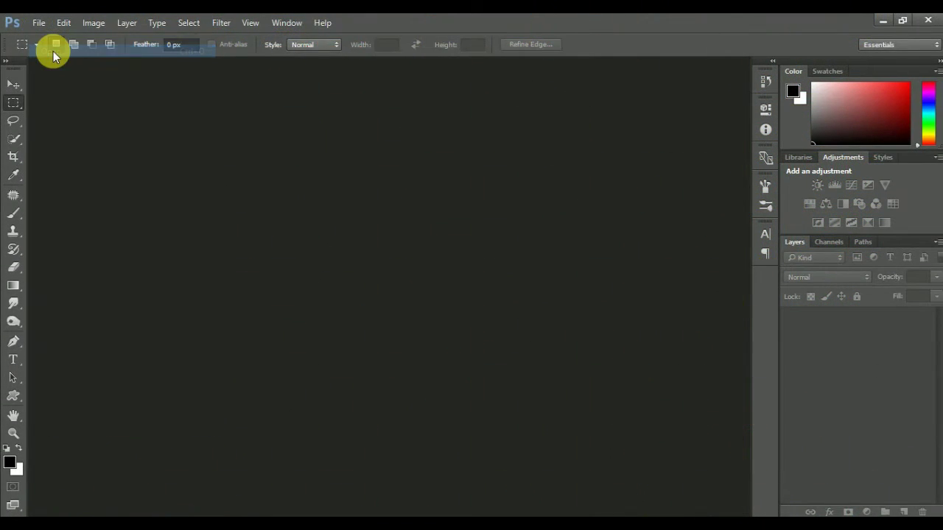
{"action": "left_click", "coordinate": [515, 140]}
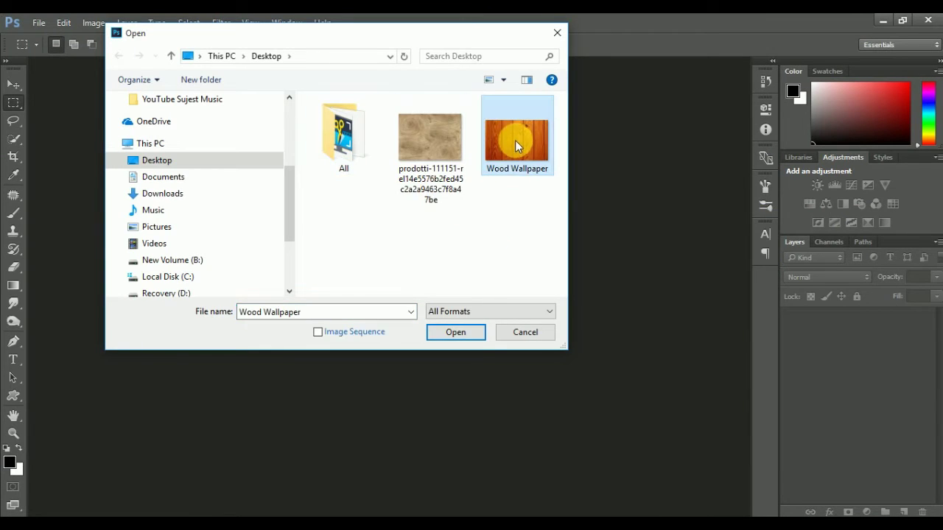
{"action": "left_click", "coordinate": [462, 336]}
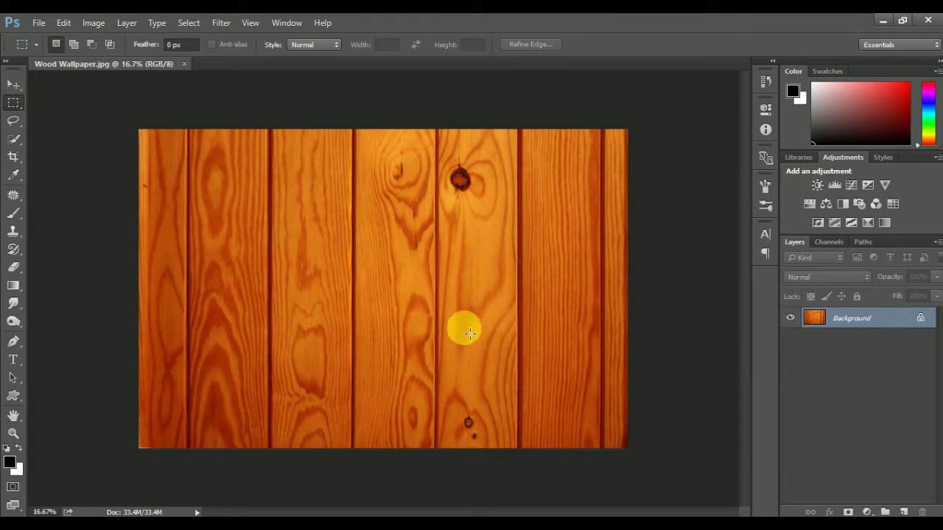
- Make two Background copies, hide Background and copy 2, and add an empty Layer 1 above Background copy
{"action": "mouse_move", "coordinate": [884, 320]}
{"action": "left_mouse_down"}
{"action": "mouse_move", "coordinate": [911, 455]}
{"action": "mouse_move", "coordinate": [904, 512]}
{"action": "left_mouse_up"}
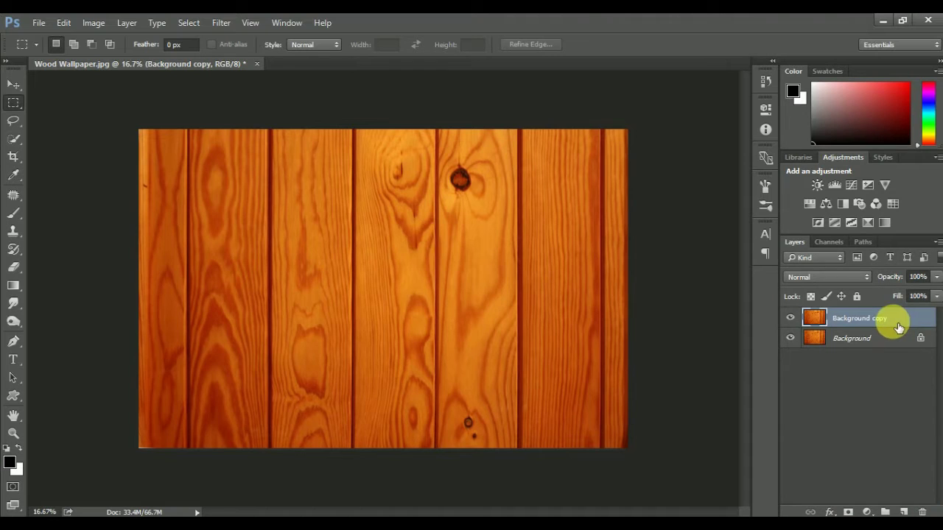
{"action": "mouse_move", "coordinate": [884, 337]}
{"action": "left_mouse_down"}
{"action": "mouse_move", "coordinate": [887, 496]}
{"action": "mouse_move", "coordinate": [904, 512]}
{"action": "left_mouse_up"}
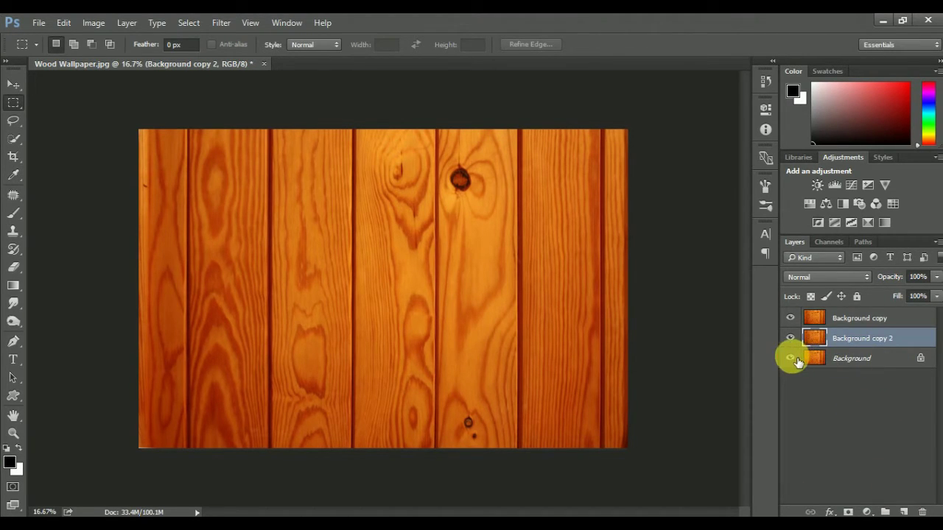
{"action": "left_click", "coordinate": [790, 358]}
{"action": "left_click", "coordinate": [790, 338]}
{"action": "left_click", "coordinate": [862, 318]}
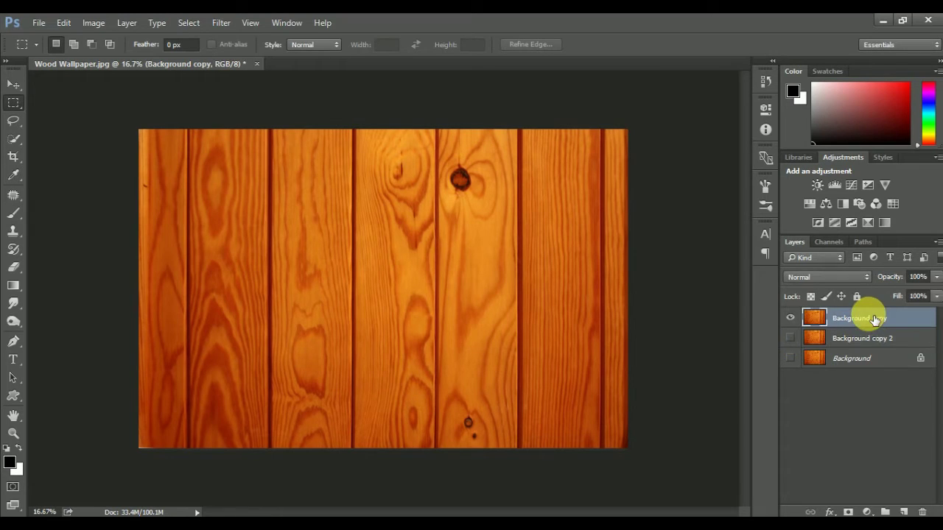
{"action": "left_click", "coordinate": [904, 512]}
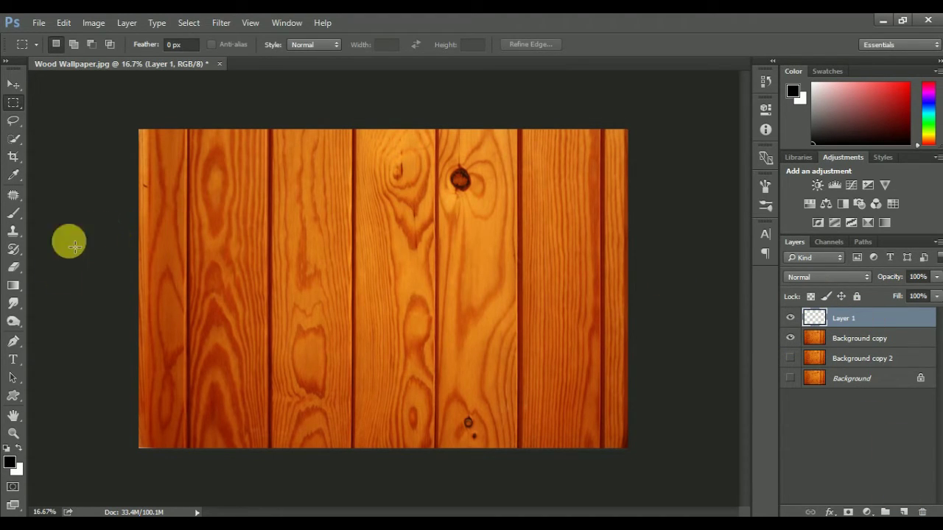
- Add white 74 pt text reading WOOD near the middle of the planks
{"action": "left_click", "coordinate": [12, 359]}
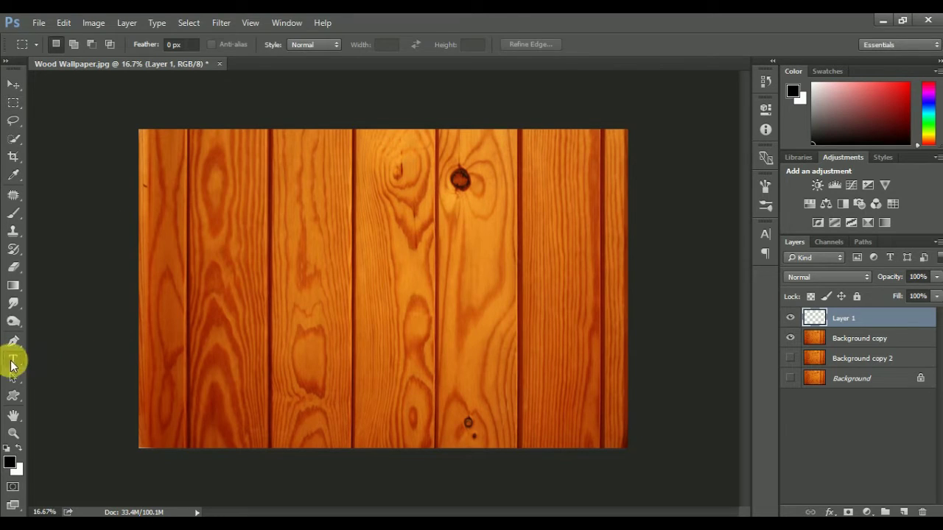
{"action": "left_click", "coordinate": [327, 307]}
{"action": "type", "text": "WOOD"}
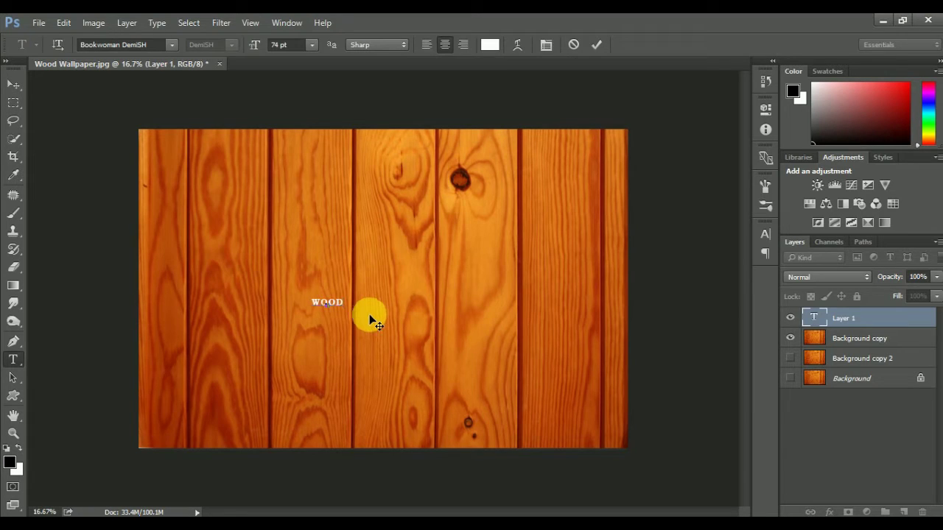
{"action": "left_click", "coordinate": [15, 89]}
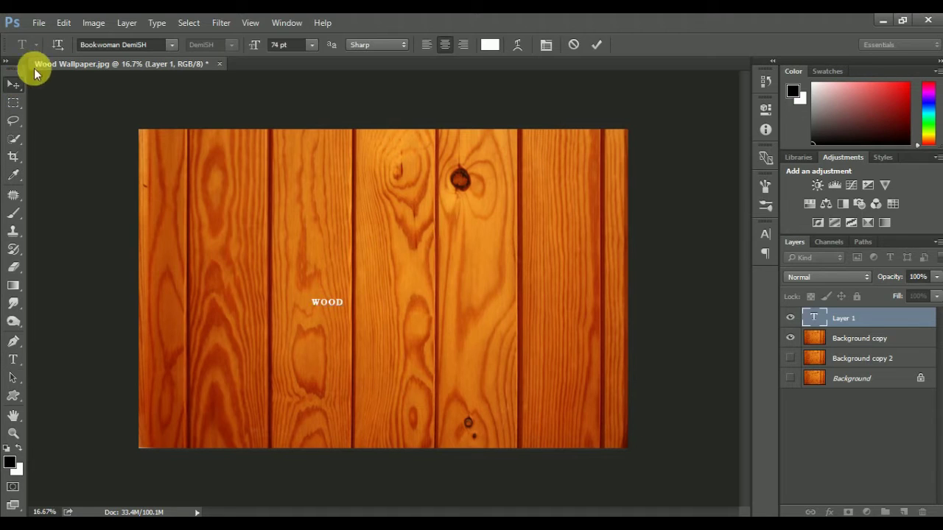
- Scale the WOOD text up to about 1240% and centre it across the planks
{"action": "left_click", "coordinate": [63, 22]}
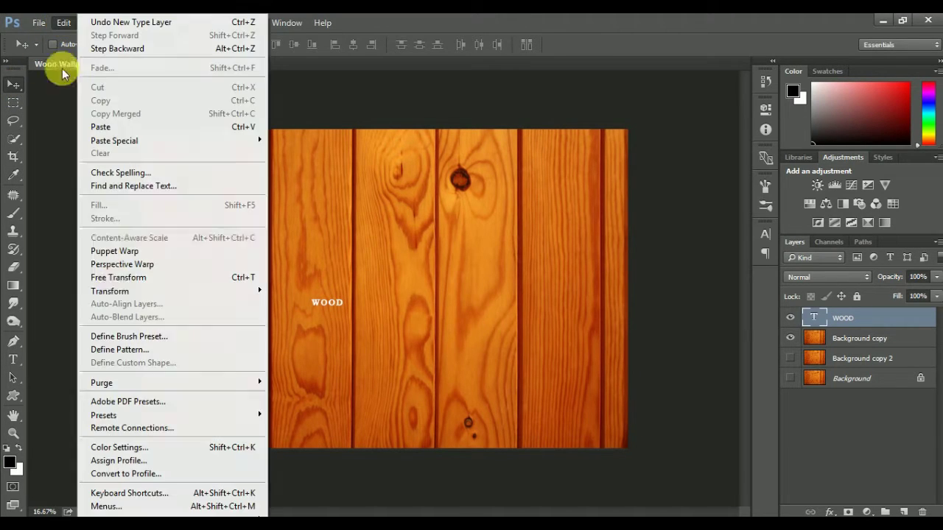
{"action": "left_click", "coordinate": [174, 277]}
{"action": "mouse_move", "coordinate": [341, 302]}
{"action": "left_mouse_down"}
{"action": "mouse_move", "coordinate": [582, 227]}
{"action": "mouse_move", "coordinate": [526, 235]}
{"action": "mouse_move", "coordinate": [484, 263]}
{"action": "mouse_move", "coordinate": [499, 257]}
{"action": "left_mouse_up"}
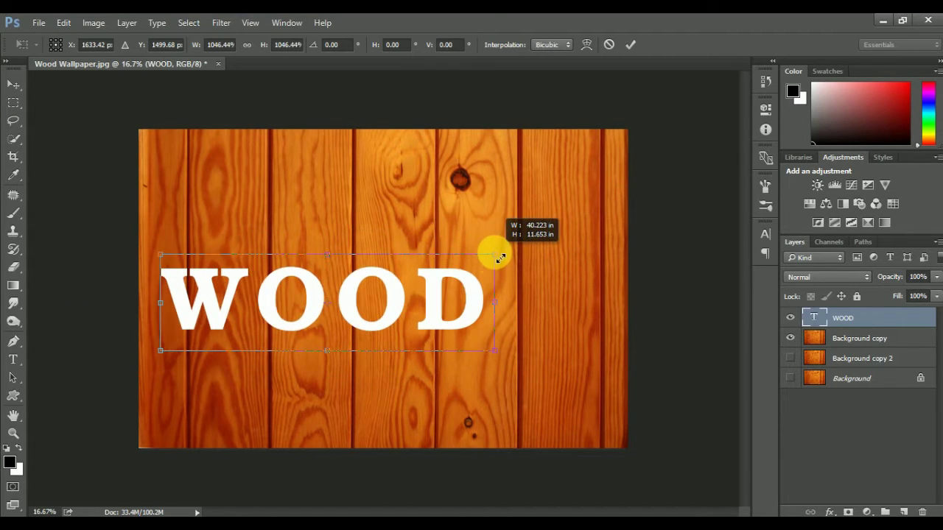
{"action": "left_click_drag", "start_coordinate": [455, 303], "coordinate": [514, 295]}
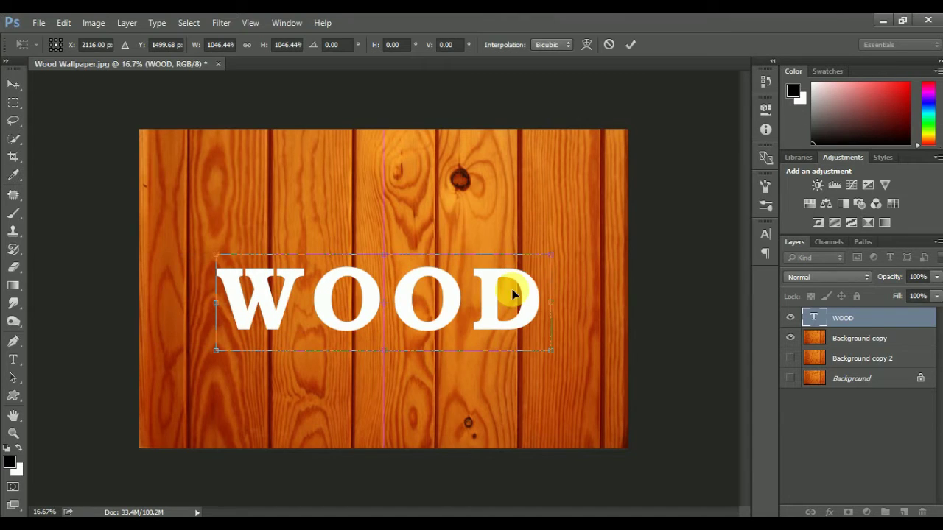
{"action": "left_click_drag", "start_coordinate": [552, 255], "coordinate": [587, 249]}
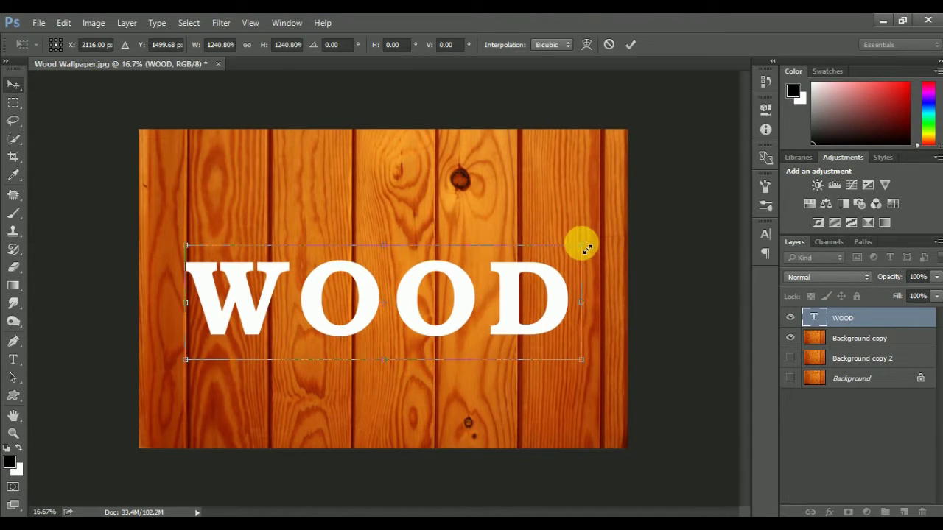
{"action": "key", "text": "Return"}
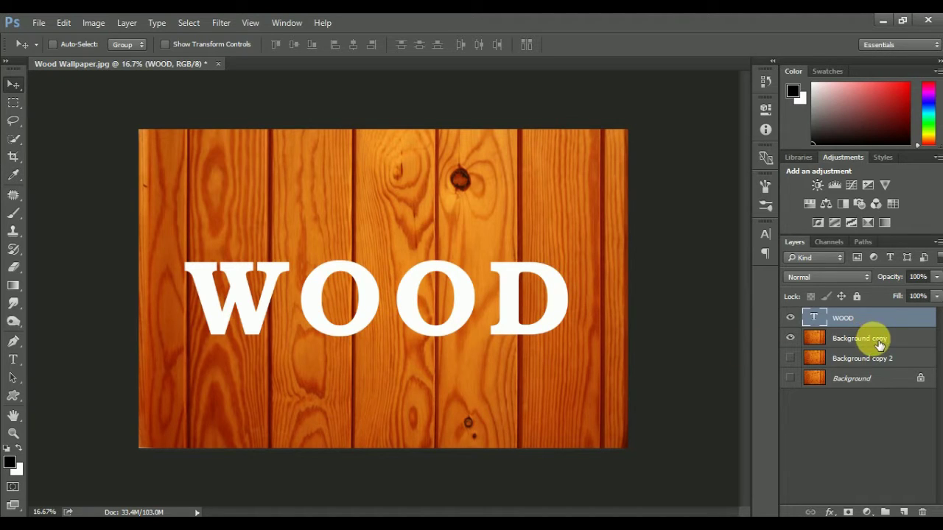
- Move Background copy above WOOD and clip it to the letters with a clipping mask
{"action": "left_click", "coordinate": [872, 338]}
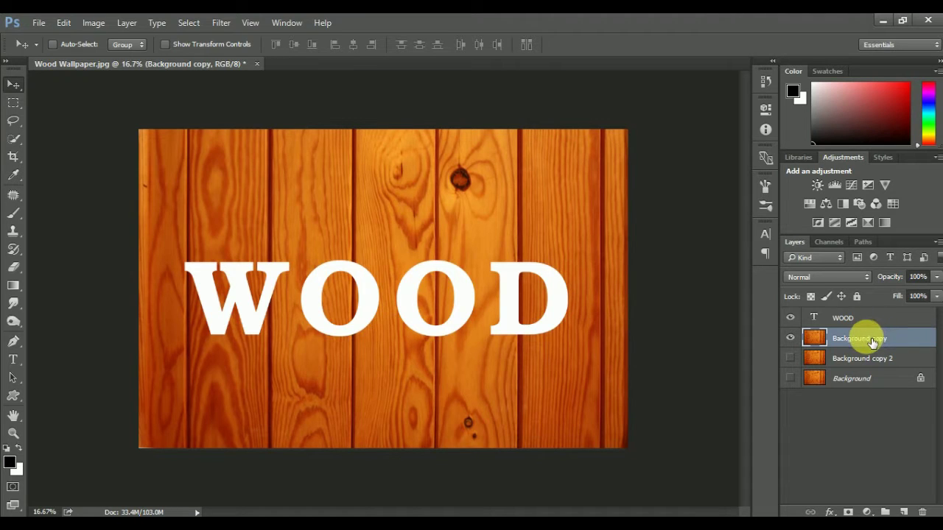
{"action": "left_click_drag", "start_coordinate": [879, 343], "coordinate": [864, 313]}
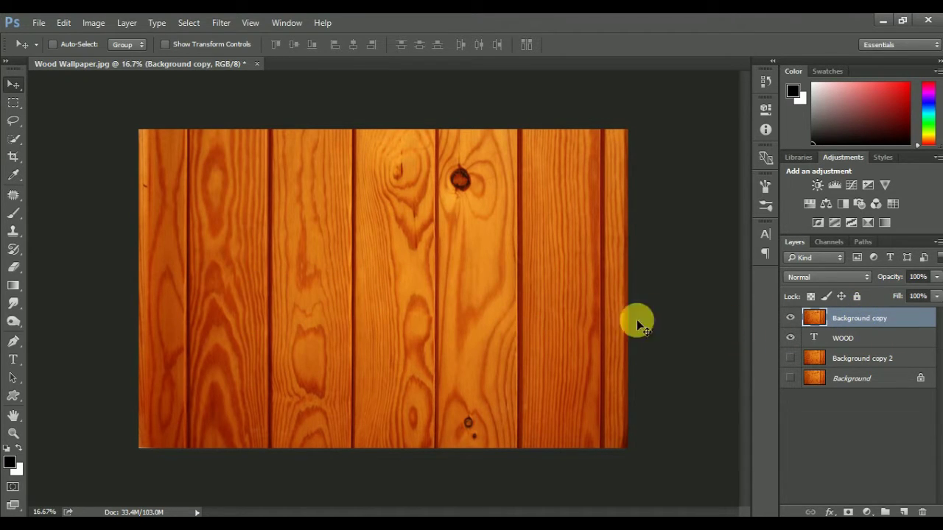
{"action": "right_click", "coordinate": [890, 321]}
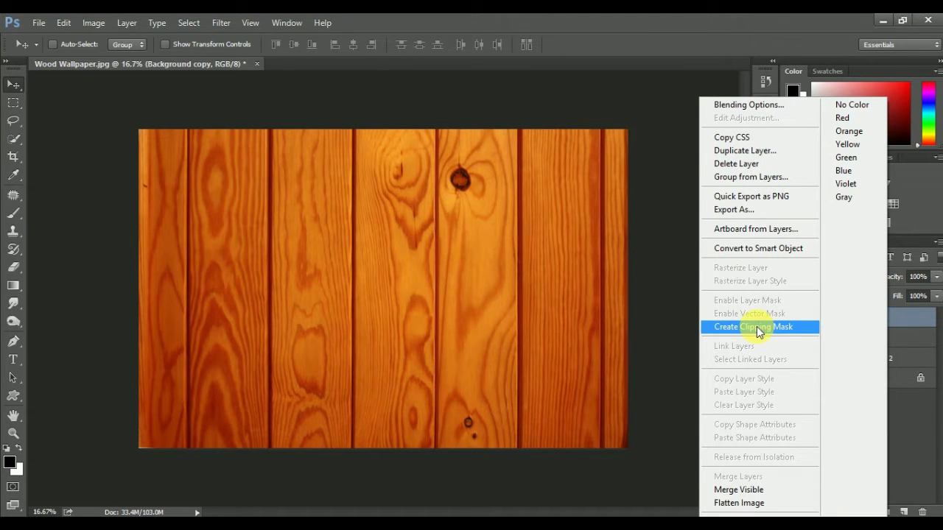
{"action": "left_click", "coordinate": [757, 326]}
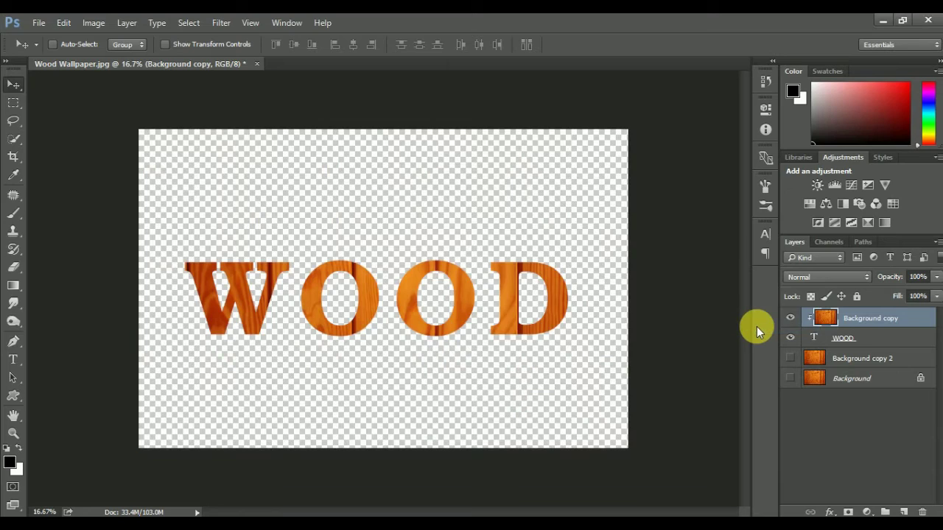
{"action": "left_click", "coordinate": [896, 340]}
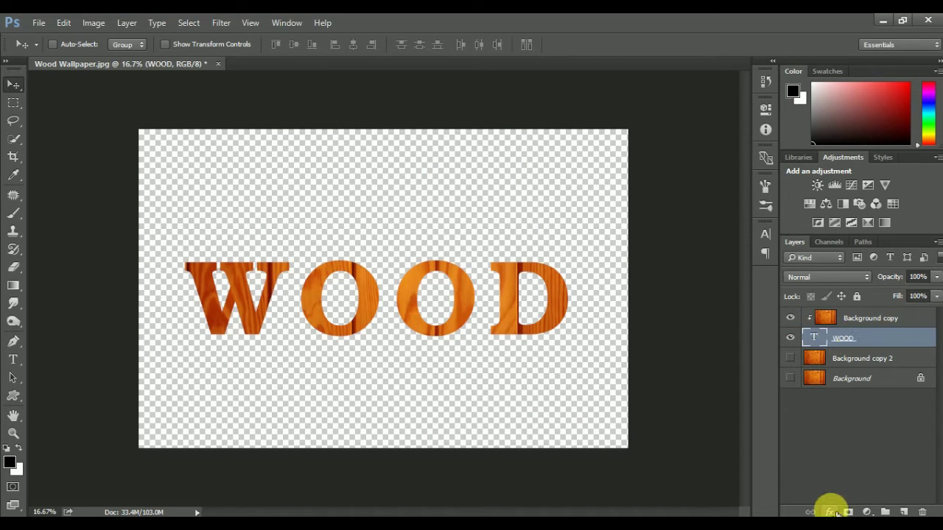
{"action": "left_click", "coordinate": [835, 513]}
- Give WOOD an Inner Bevel with depth 653, size 27, 102° angle and a new gloss contour
{"action": "left_click", "coordinate": [860, 343]}
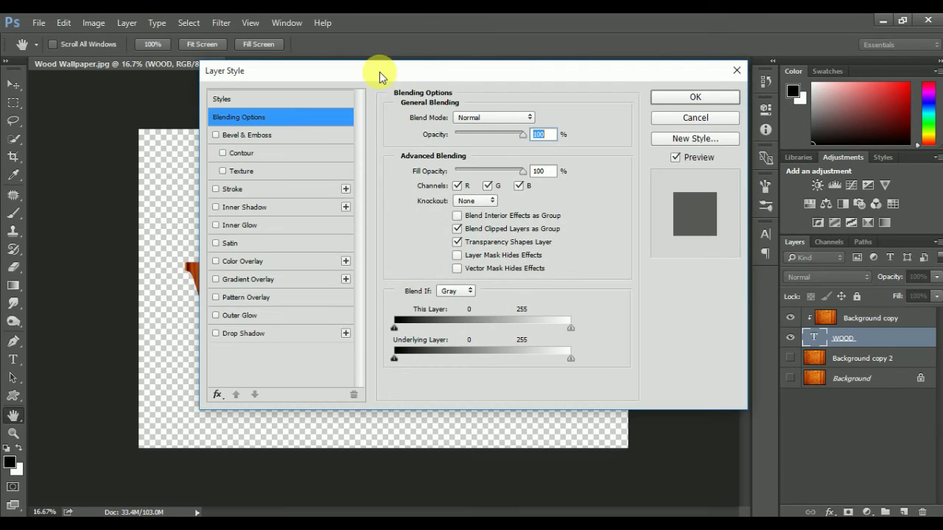
{"action": "mouse_move", "coordinate": [381, 76]}
{"action": "left_mouse_down"}
{"action": "mouse_move", "coordinate": [789, 130]}
{"action": "mouse_move", "coordinate": [776, 104]}
{"action": "left_mouse_up"}
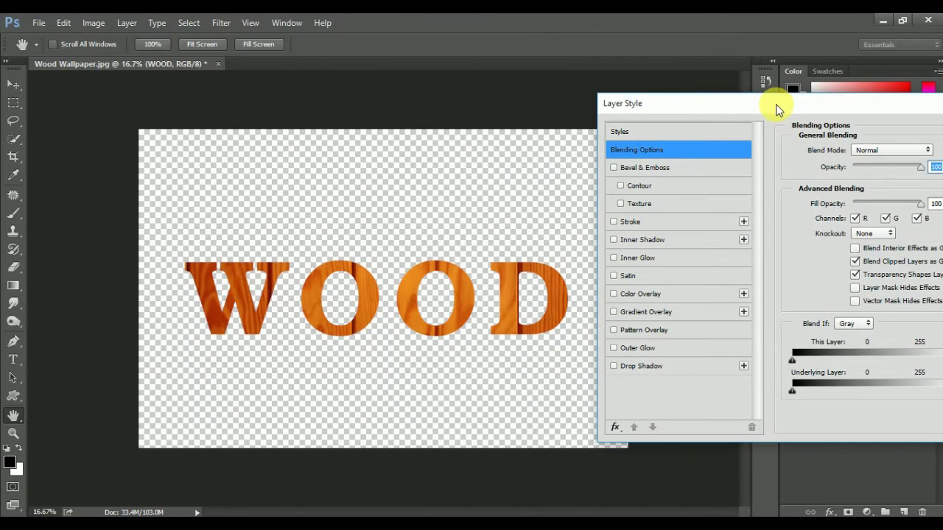
{"action": "left_click", "coordinate": [700, 165]}
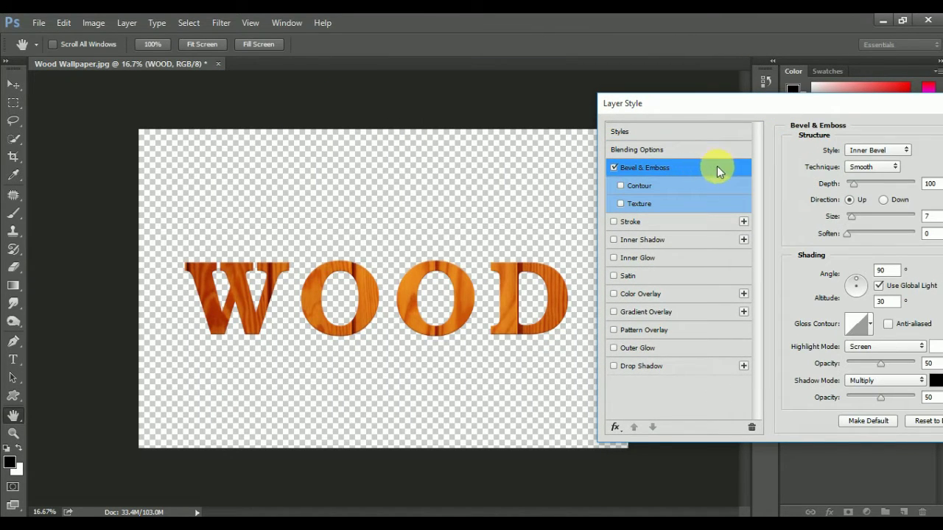
{"action": "left_click_drag", "start_coordinate": [857, 190], "coordinate": [890, 181]}
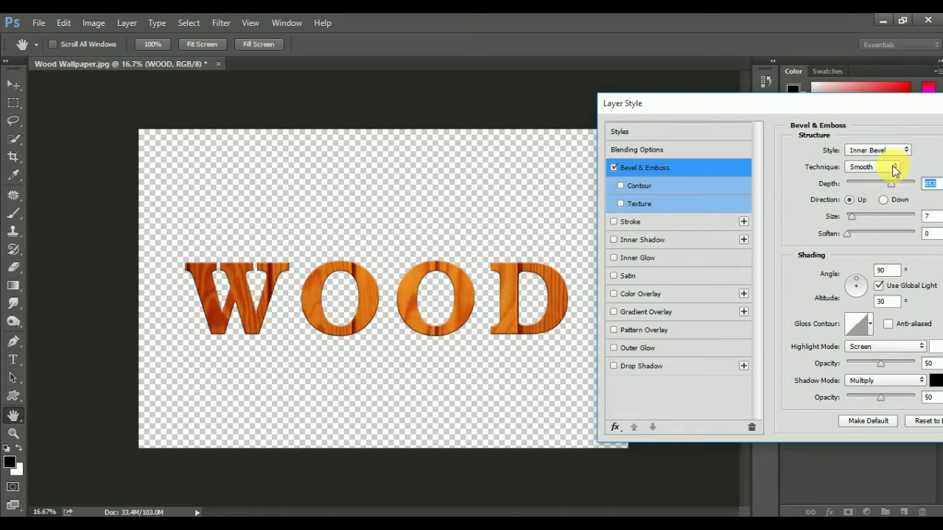
{"action": "left_click", "coordinate": [870, 324]}
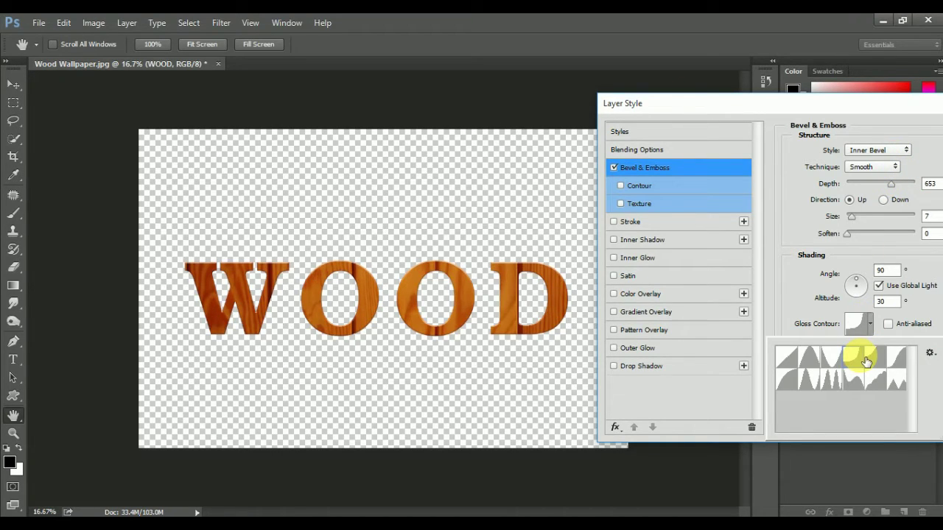
{"action": "left_click", "coordinate": [855, 358]}
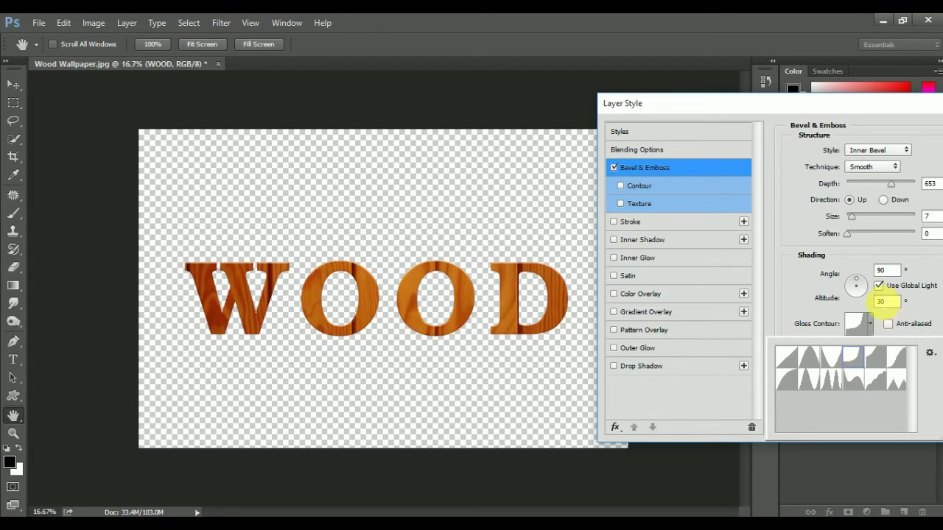
{"action": "left_click", "coordinate": [858, 284]}
{"action": "mouse_move", "coordinate": [862, 282]}
{"action": "left_mouse_down"}
{"action": "mouse_move", "coordinate": [873, 285]}
{"action": "mouse_move", "coordinate": [853, 282]}
{"action": "left_mouse_up"}
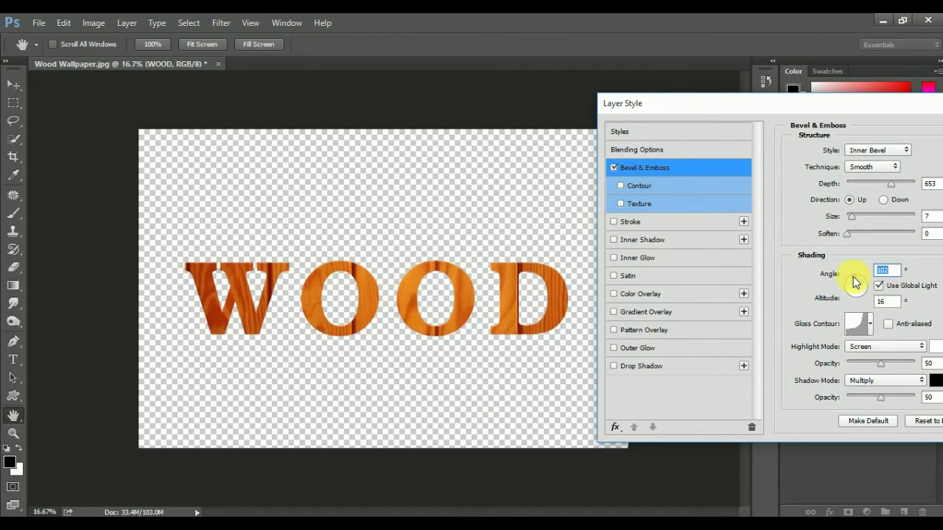
{"action": "left_click_drag", "start_coordinate": [854, 222], "coordinate": [860, 223]}
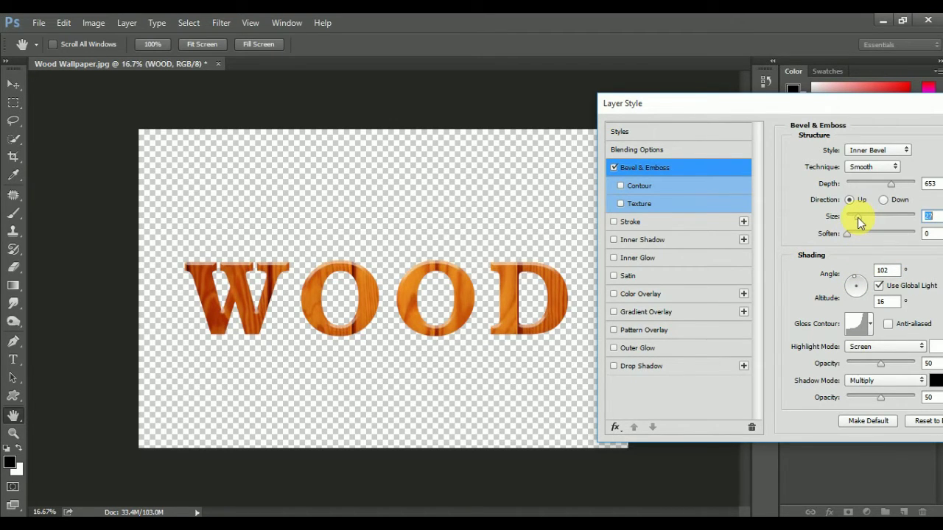
{"action": "left_click", "coordinate": [848, 237]}
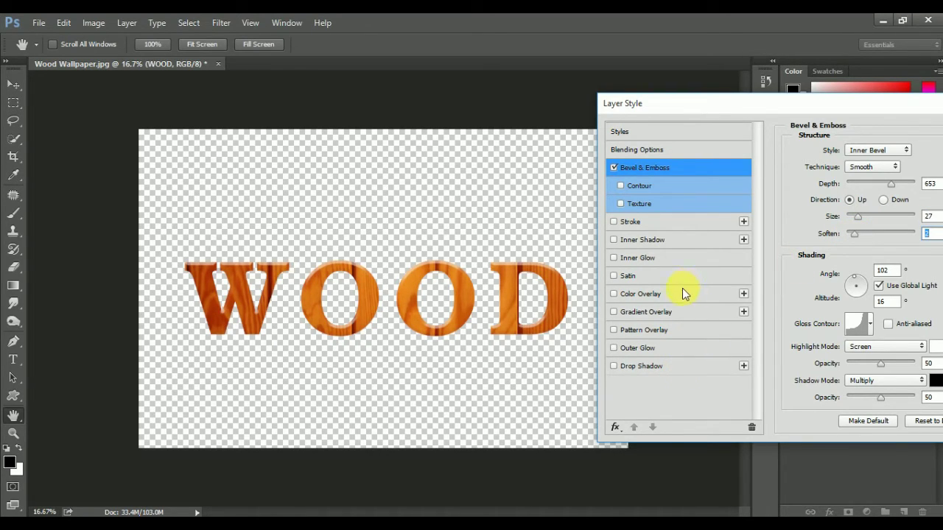
- Add a Linear Burn inner shadow (38% opacity, distance 16, choke 19, size 172) and confirm
{"action": "left_click", "coordinate": [677, 240]}
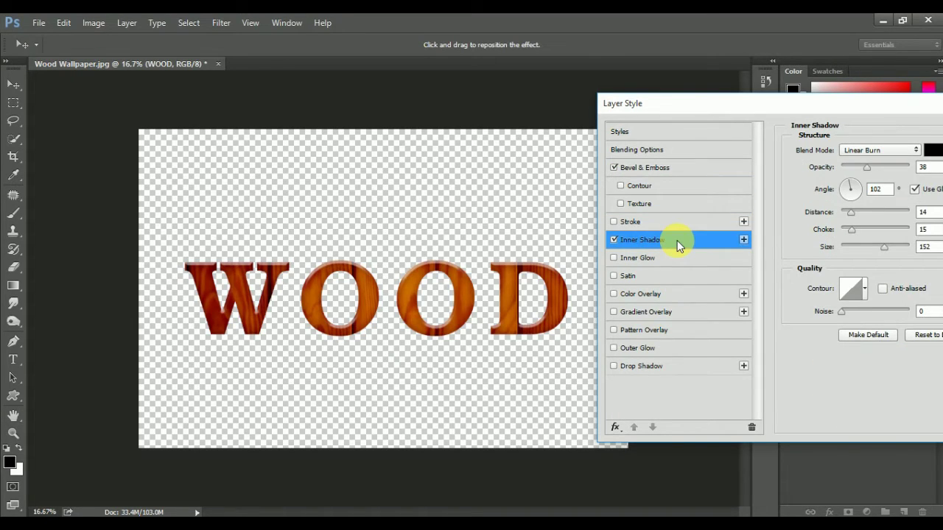
{"action": "left_click_drag", "start_coordinate": [863, 108], "coordinate": [859, 108]}
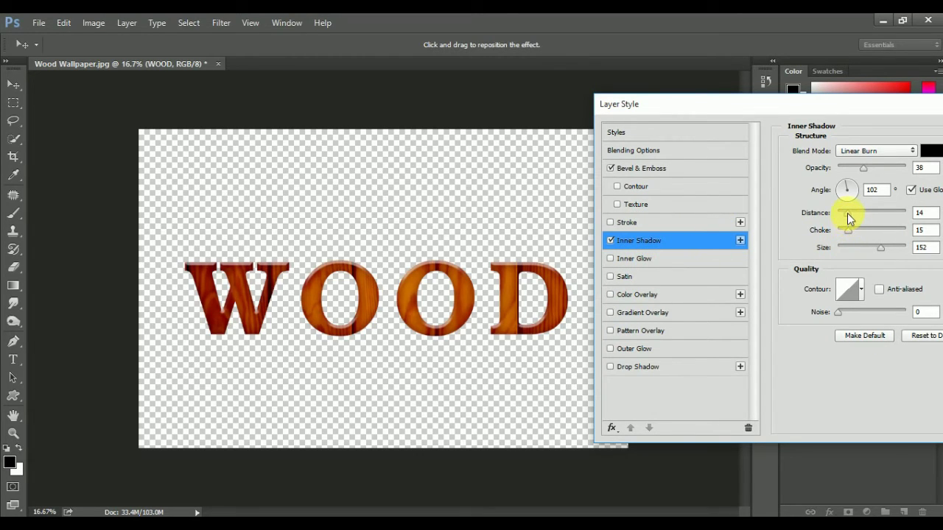
{"action": "left_click_drag", "start_coordinate": [848, 213], "coordinate": [857, 210]}
{"action": "left_click", "coordinate": [850, 231]}
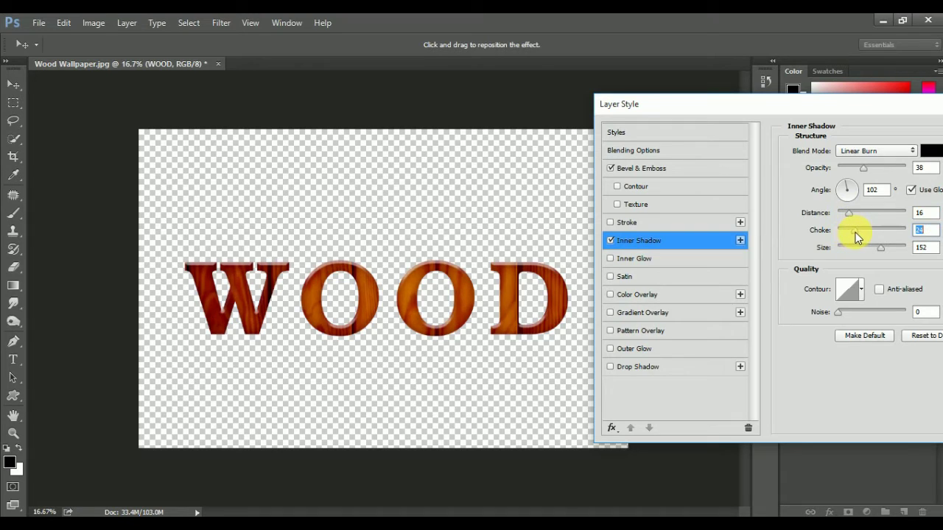
{"action": "left_click_drag", "start_coordinate": [882, 246], "coordinate": [885, 248]}
{"action": "left_click_drag", "start_coordinate": [860, 110], "coordinate": [664, 97]}
{"action": "left_click", "coordinate": [889, 118]}
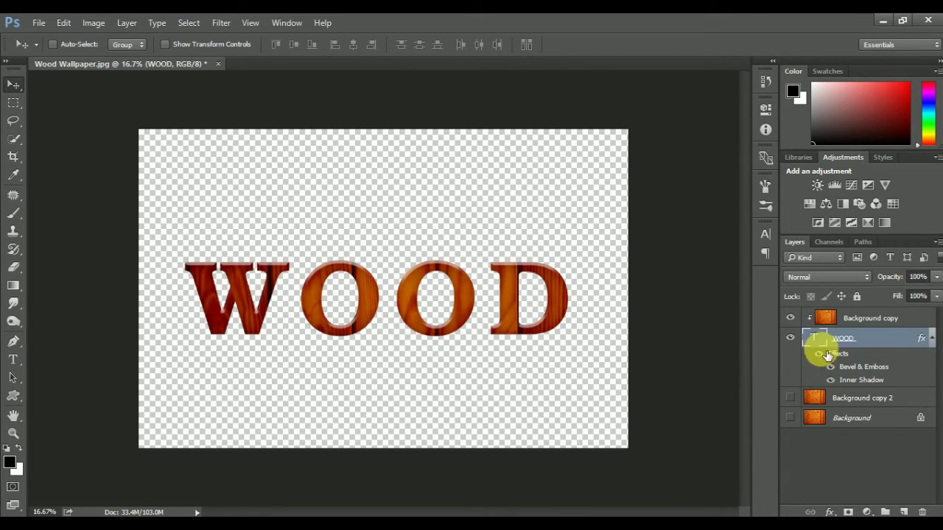
- Collapse the WOOD effects, then show Background copy 2 and make it the active layer
{"action": "left_click", "coordinate": [931, 337]}
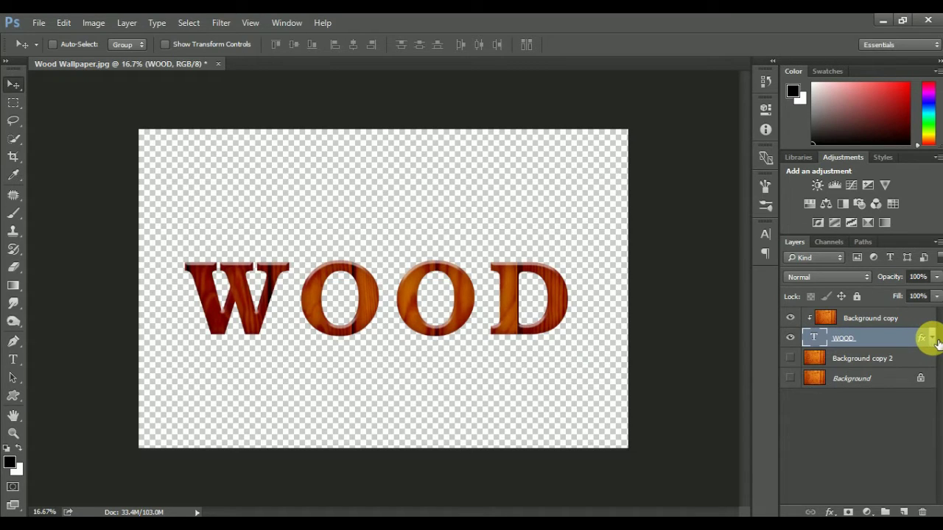
{"action": "left_click", "coordinate": [793, 360]}
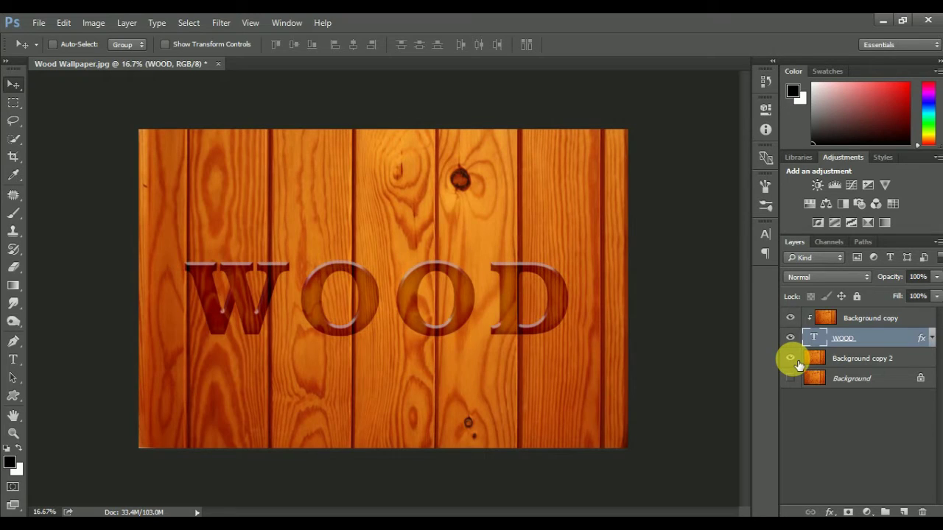
{"action": "left_click", "coordinate": [891, 359]}
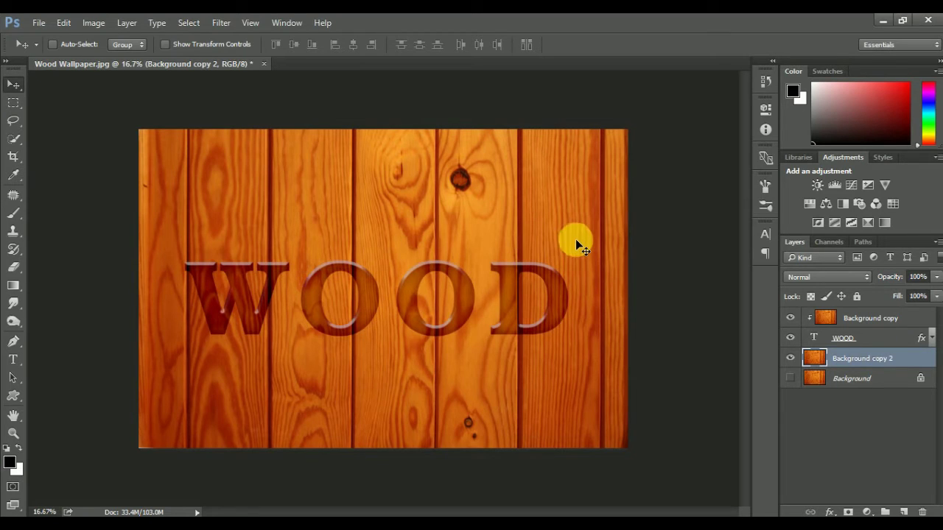
- Apply a perspective transform to Background copy 2, widening the bottom so the planks recede upward
{"action": "left_click", "coordinate": [66, 23]}
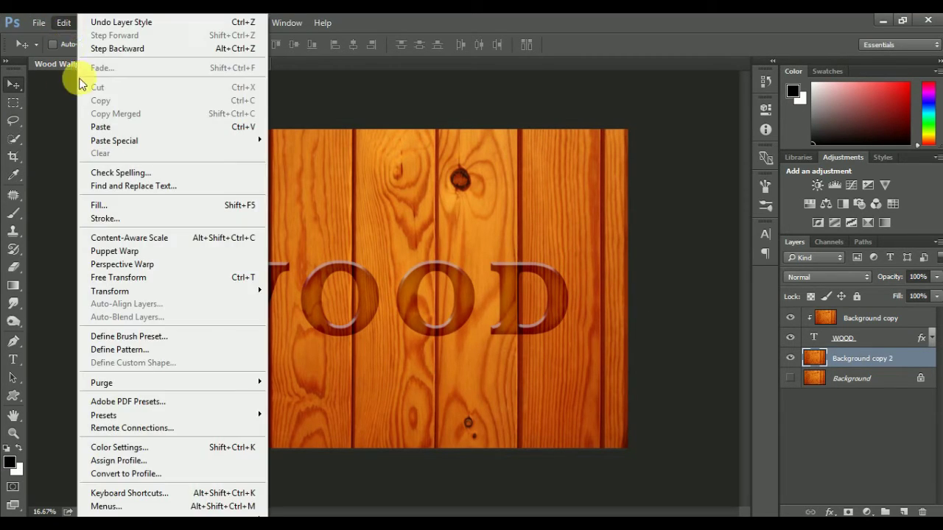
{"action": "left_click", "coordinate": [184, 280]}
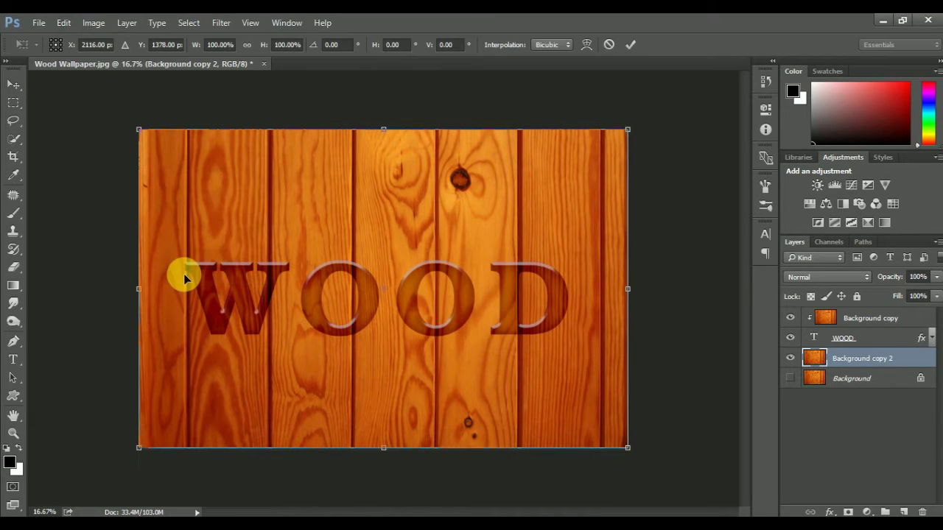
{"action": "key", "text": "ctrl+minus"}
{"action": "right_click", "coordinate": [448, 225]}
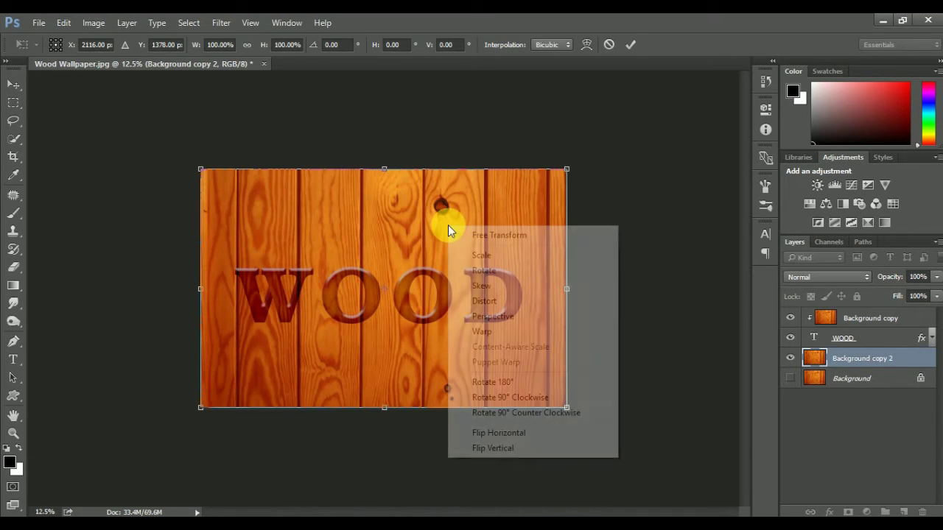
{"action": "left_click", "coordinate": [480, 317]}
{"action": "mouse_move", "coordinate": [568, 411]}
{"action": "left_mouse_down"}
{"action": "mouse_move", "coordinate": [652, 436]}
{"action": "mouse_move", "coordinate": [761, 418]}
{"action": "left_mouse_up"}
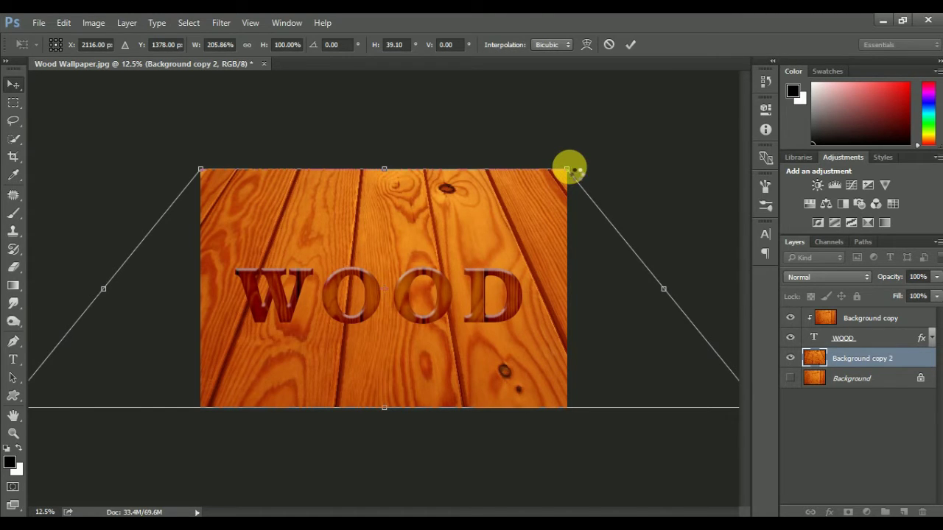
{"action": "key", "text": "Return"}
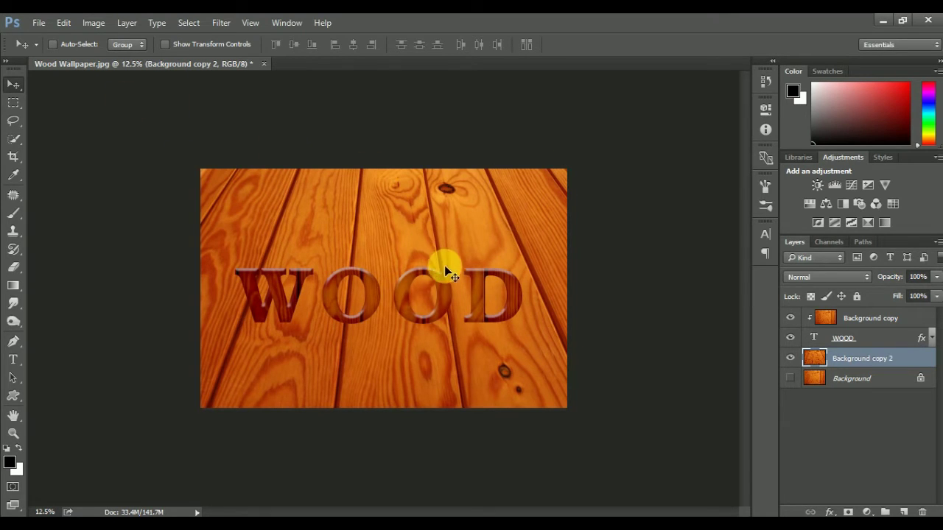
- Scale the WOOD text to about 108% and move it higher on the plank floor
{"action": "left_click", "coordinate": [875, 340]}
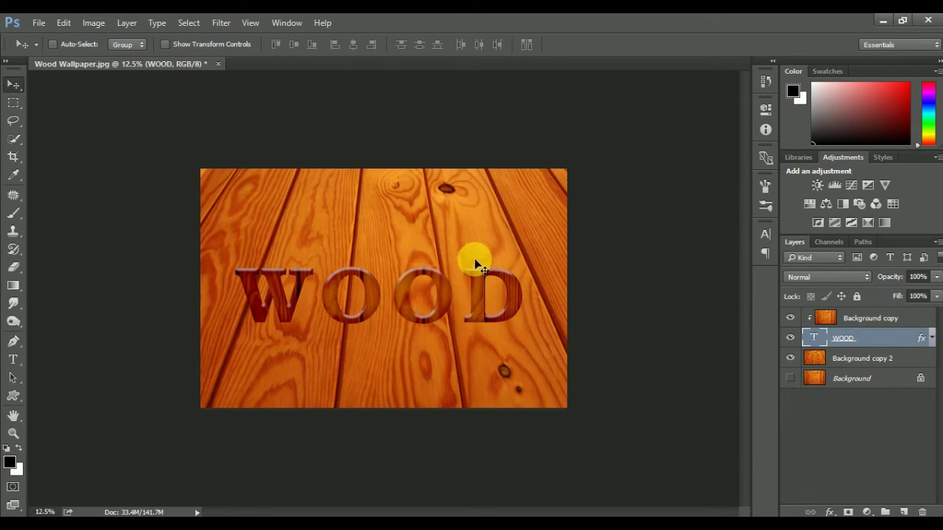
{"action": "left_click", "coordinate": [63, 22]}
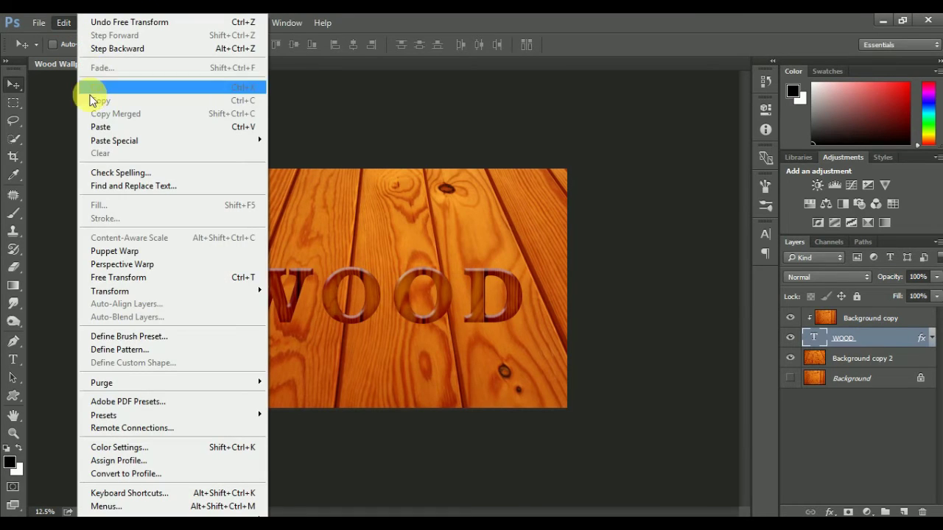
{"action": "left_click", "coordinate": [217, 278]}
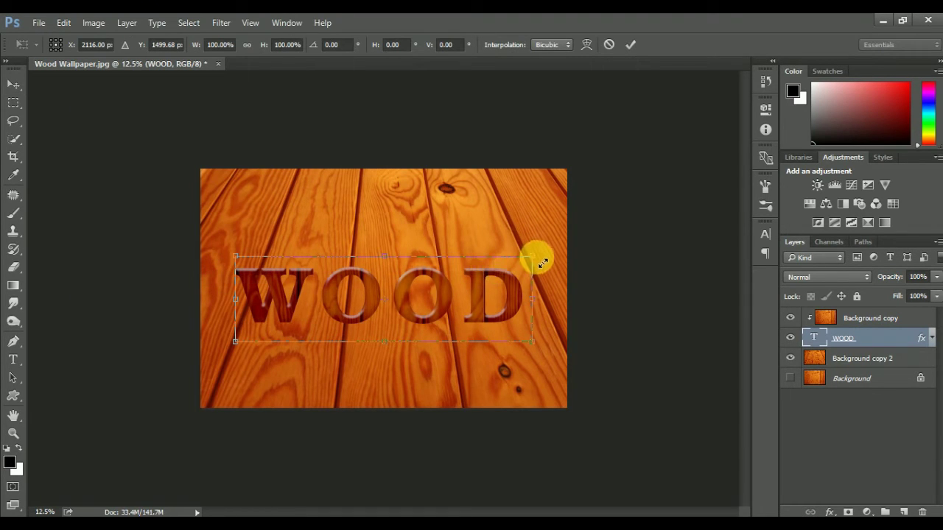
{"action": "left_click_drag", "start_coordinate": [537, 256], "coordinate": [547, 249]}
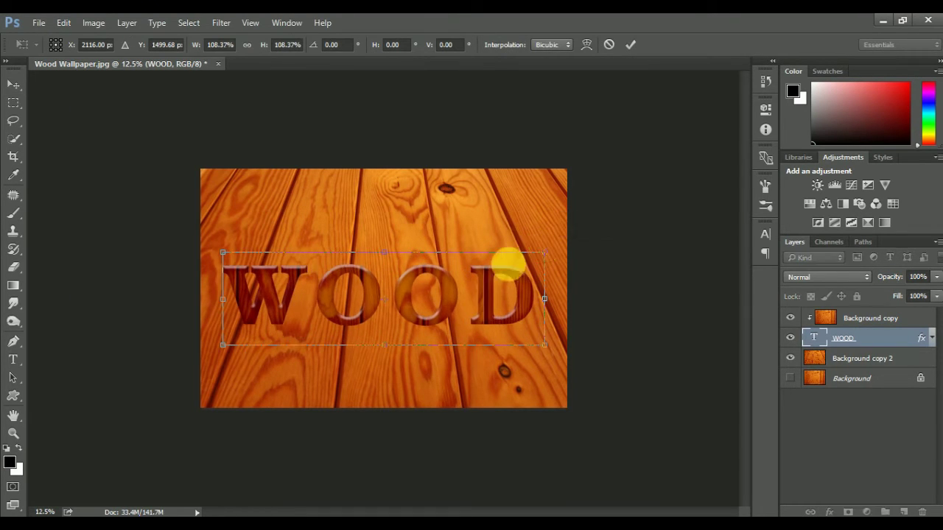
{"action": "left_click_drag", "start_coordinate": [490, 297], "coordinate": [497, 272]}
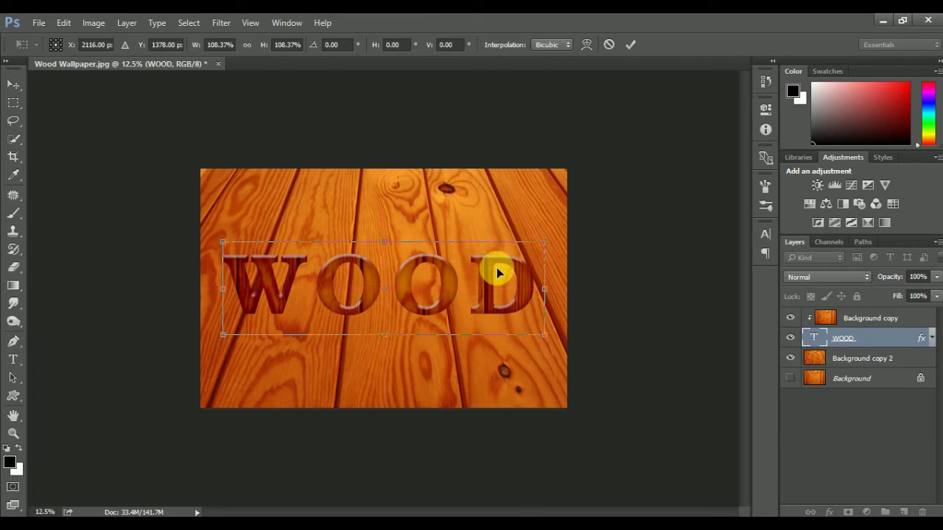
{"action": "left_click", "coordinate": [631, 44]}
{"action": "left_click_drag", "start_coordinate": [516, 283], "coordinate": [517, 266]}
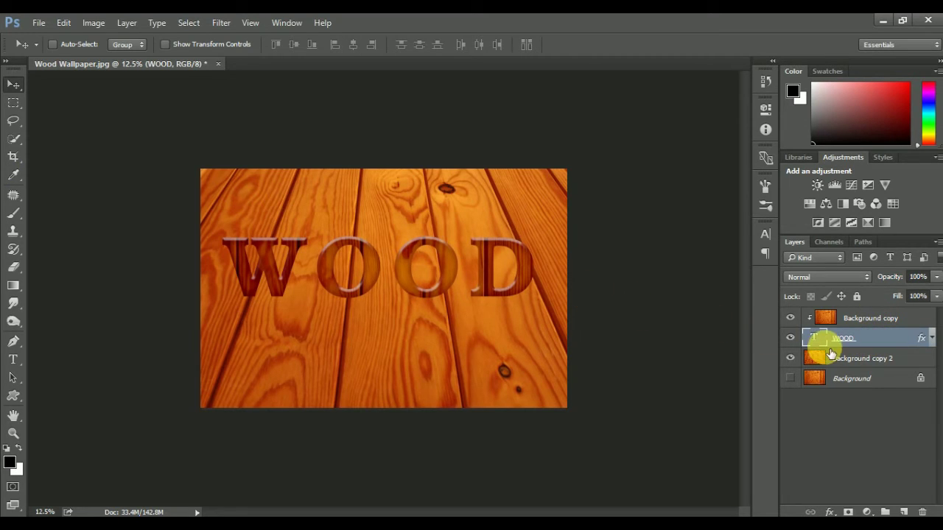
- Duplicate the WOOD layer and merge the copy into Background copy
{"action": "left_click_drag", "start_coordinate": [831, 353], "coordinate": [818, 344]}
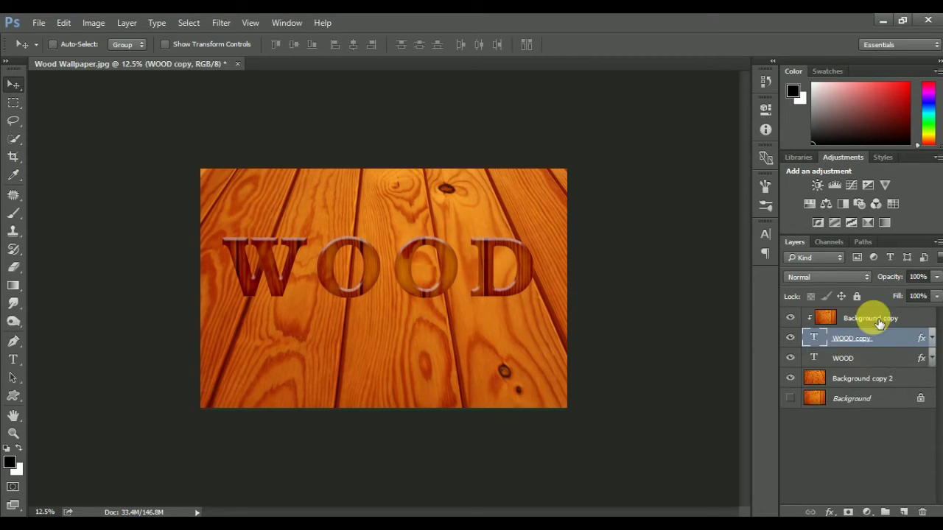
{"action": "left_click", "coordinate": [867, 317], "text": "shift"}
{"action": "right_click", "coordinate": [867, 312]}
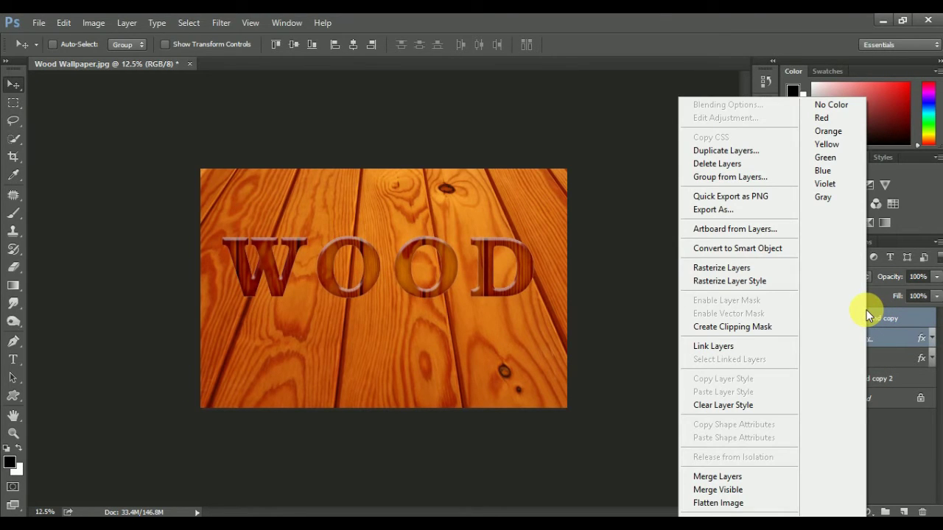
{"action": "left_click", "coordinate": [716, 477]}
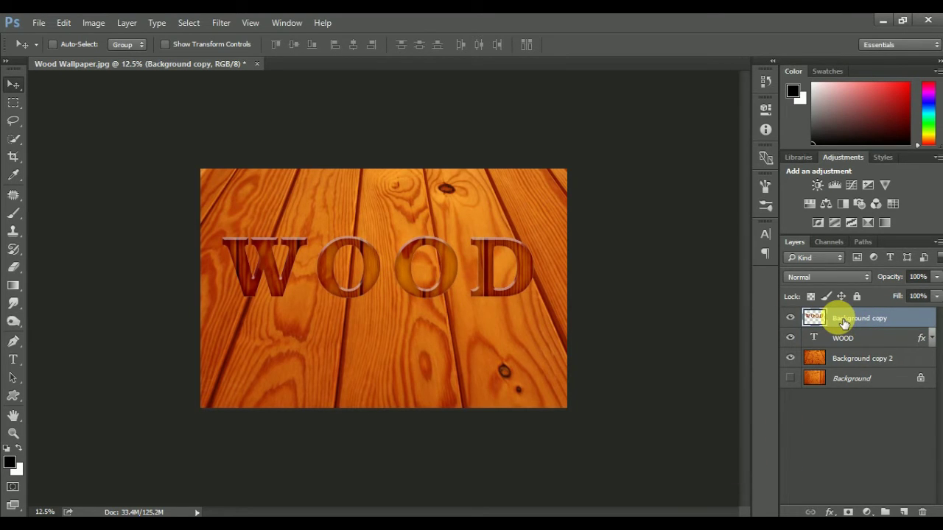
- Duplicate the merged layer as Background copy 3
{"action": "right_click", "coordinate": [842, 319]}
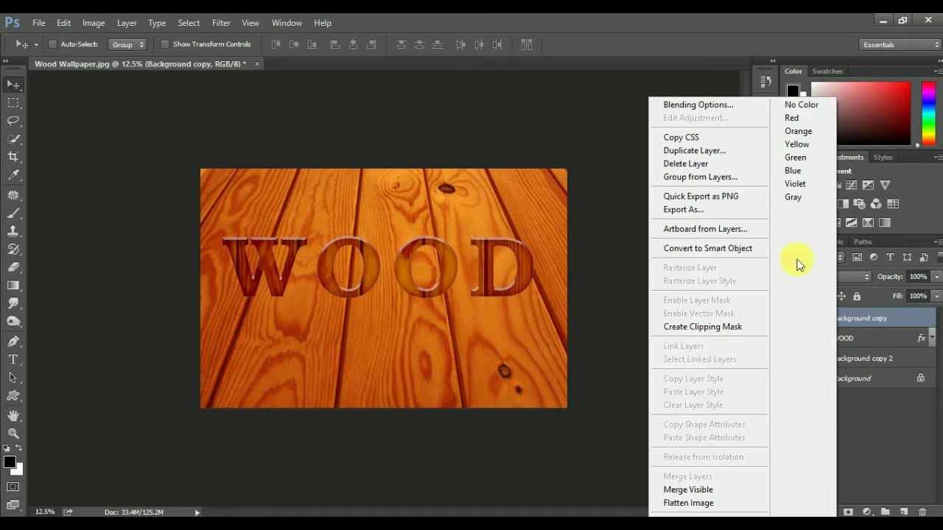
{"action": "left_click", "coordinate": [708, 154]}
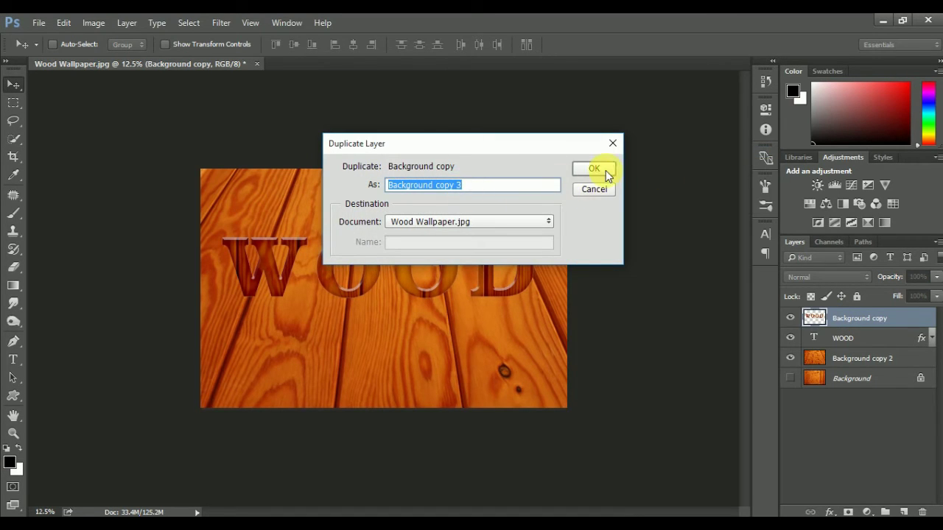
{"action": "left_click", "coordinate": [606, 174]}
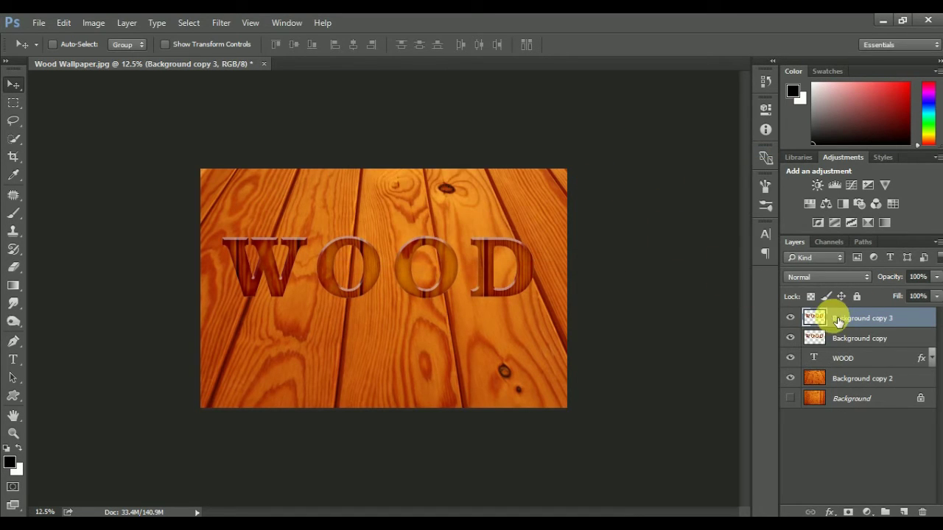
{"action": "left_click", "coordinate": [63, 23]}
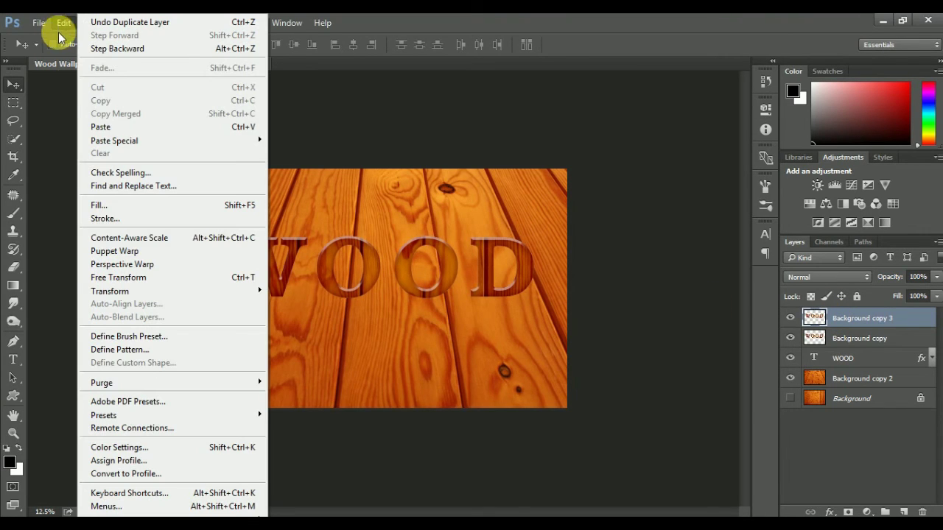
- Flip Background copy 3 vertically and move it just below the original WOOD text
{"action": "left_click", "coordinate": [154, 277]}
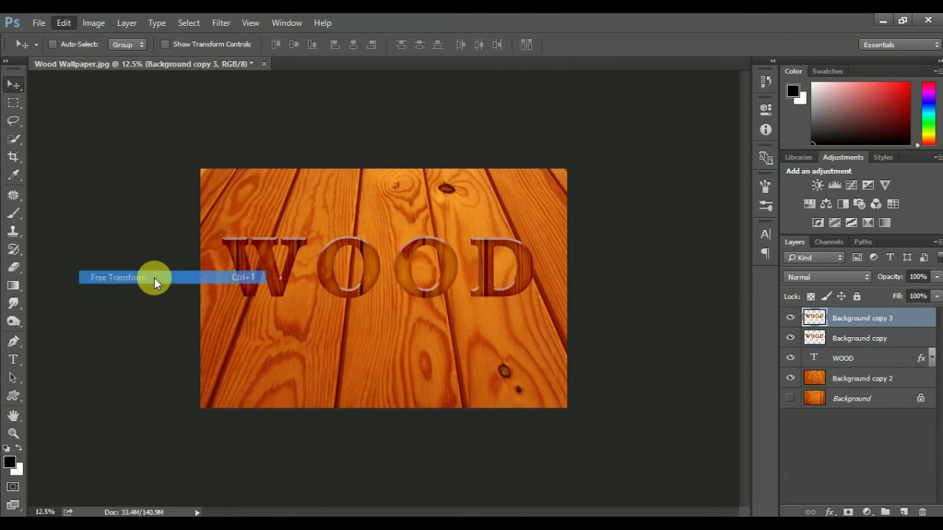
{"action": "right_click", "coordinate": [407, 255]}
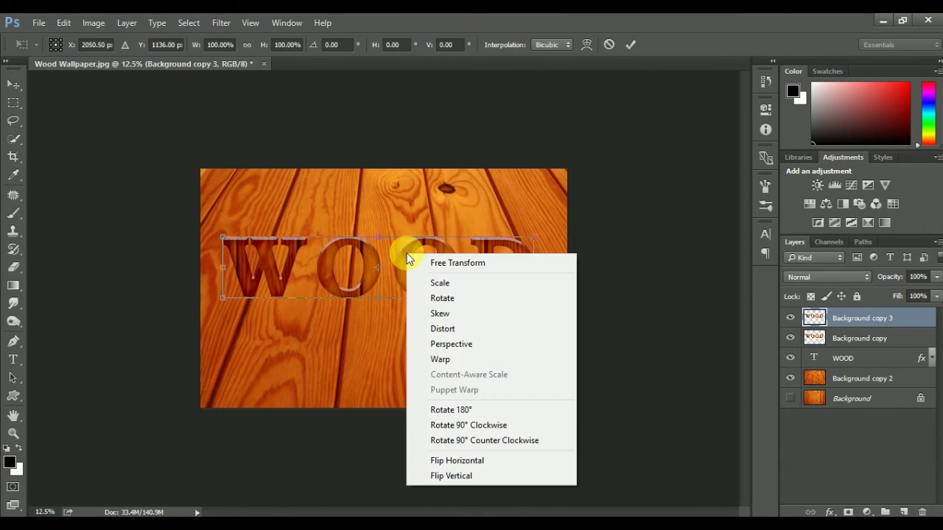
{"action": "left_click", "coordinate": [470, 476]}
{"action": "left_click_drag", "start_coordinate": [445, 258], "coordinate": [442, 317]}
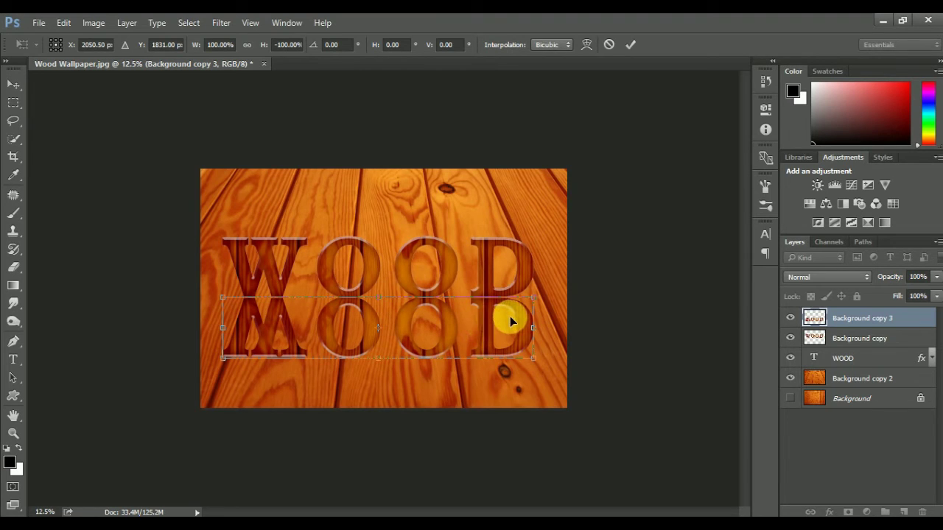
{"action": "left_click", "coordinate": [630, 46]}
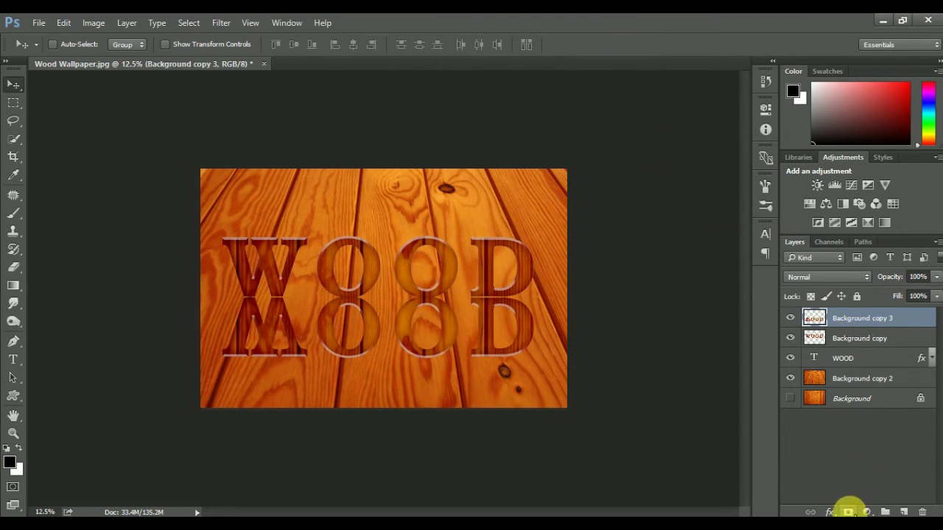
- Mask Background copy 3 with a Foreground to Background gradient fading the reflection downward
{"action": "left_click", "coordinate": [848, 511]}
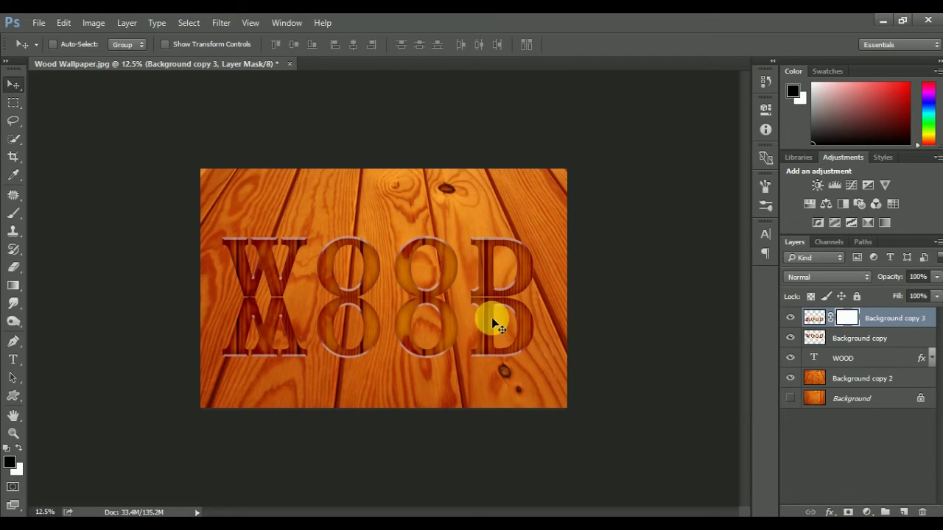
{"action": "left_click", "coordinate": [13, 285]}
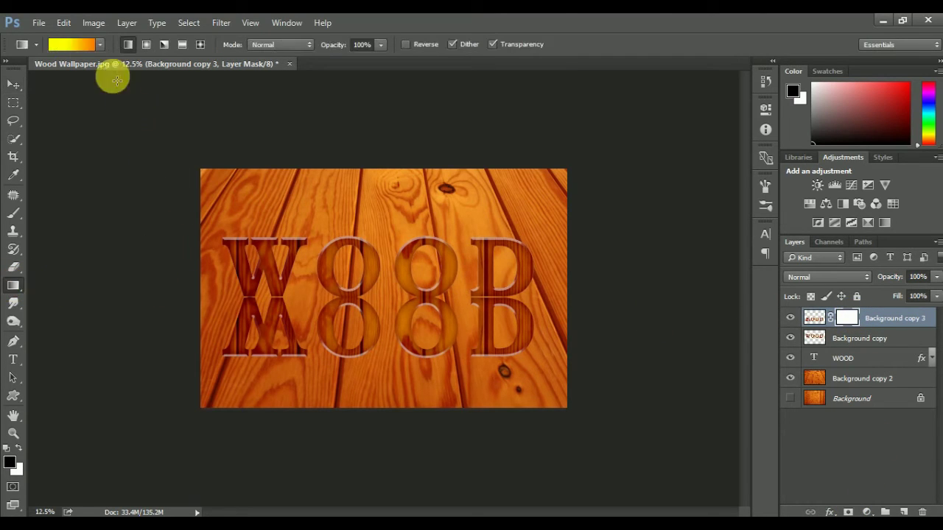
{"action": "left_click", "coordinate": [73, 44]}
{"action": "left_click", "coordinate": [554, 116]}
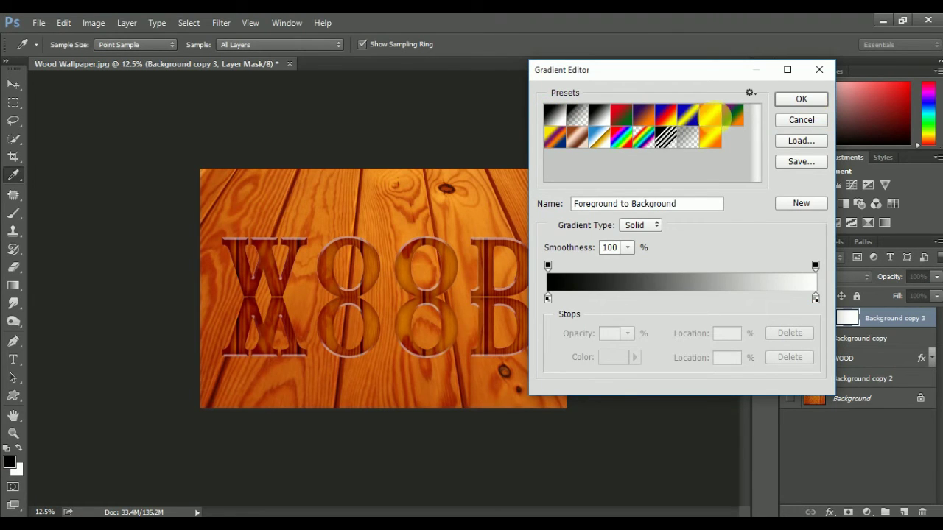
{"action": "left_click", "coordinate": [808, 101]}
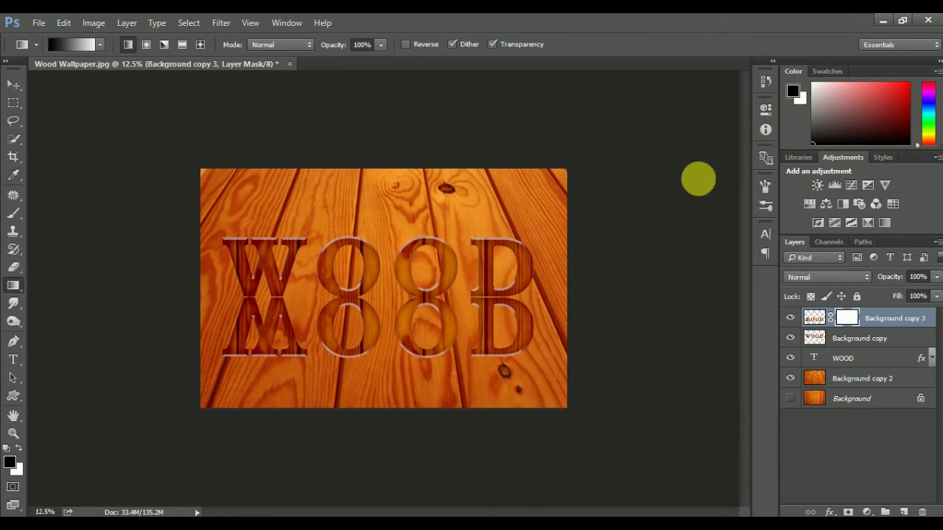
{"action": "left_click_drag", "start_coordinate": [389, 387], "coordinate": [386, 288]}
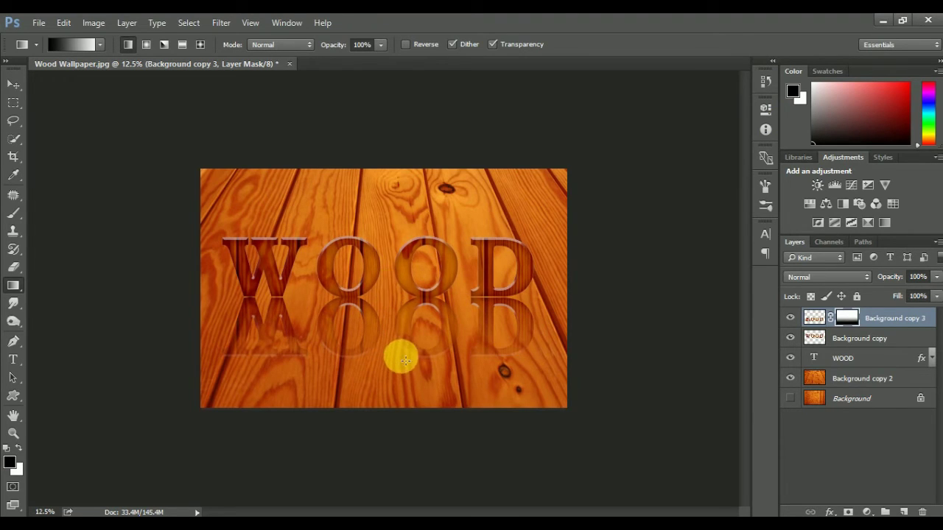
{"action": "left_click_drag", "start_coordinate": [404, 366], "coordinate": [398, 273]}
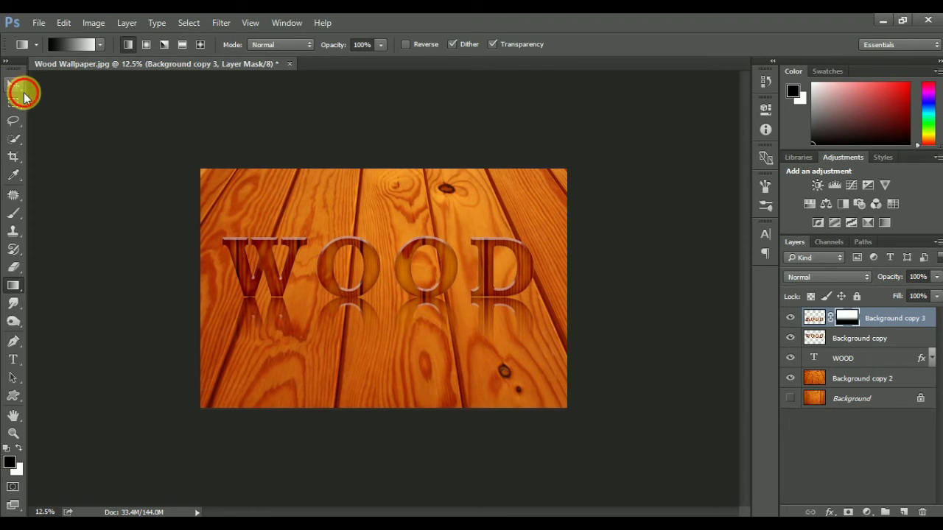
- Start Save As with the file format set to JPEG
{"action": "left_click", "coordinate": [14, 85]}
{"action": "left_click", "coordinate": [39, 23]}
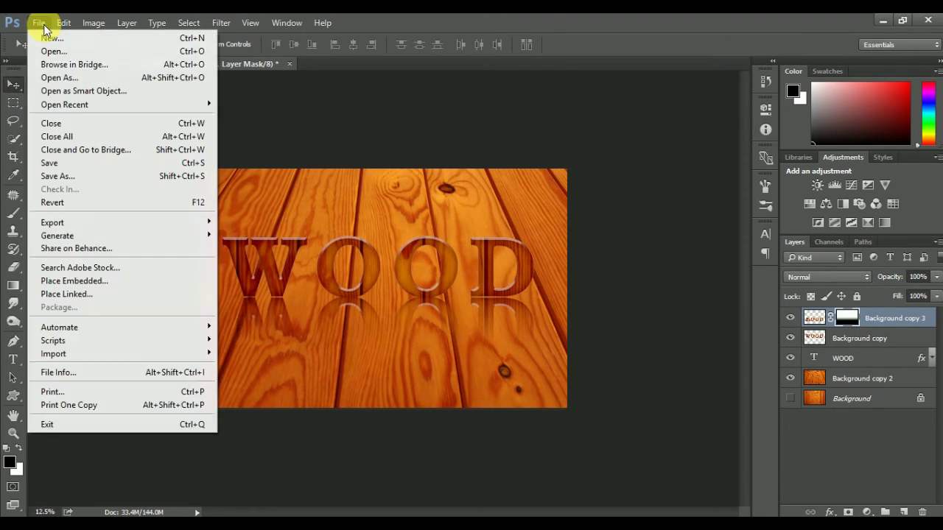
{"action": "left_click", "coordinate": [91, 176]}
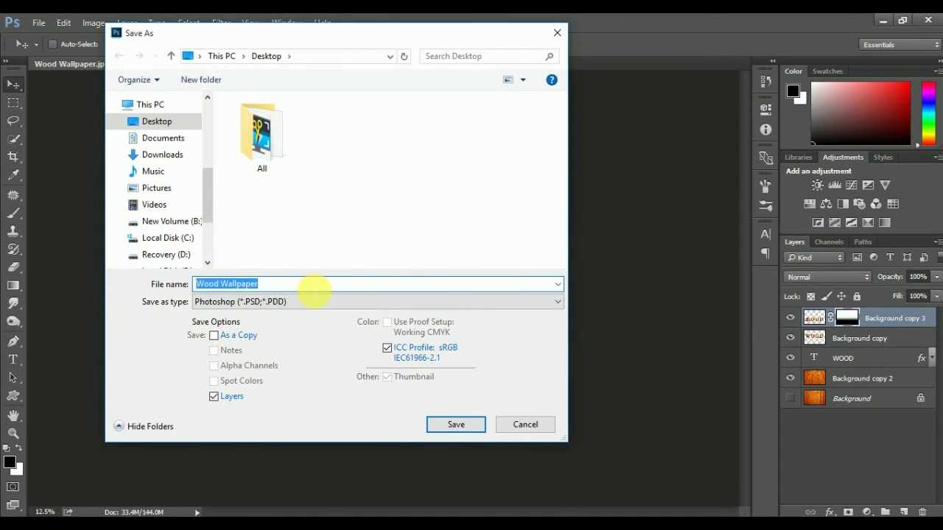
{"action": "left_click", "coordinate": [305, 300]}
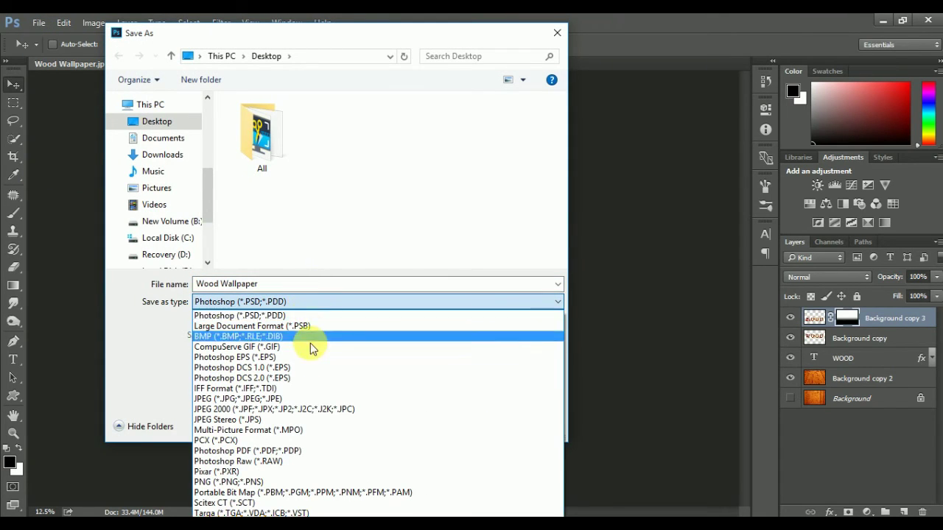
{"action": "left_click", "coordinate": [310, 399]}
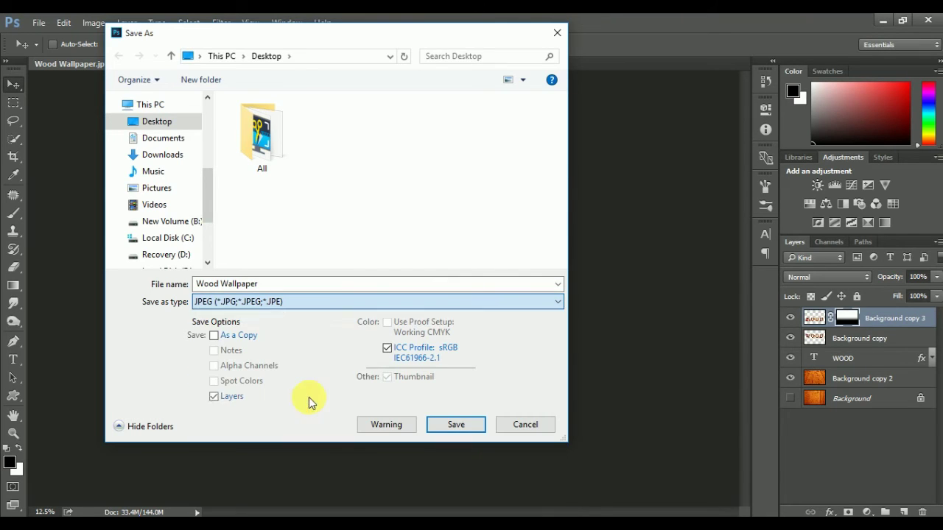
- Name the file 'Wood Tex Effect Making' and save it with default JPEG options
{"action": "left_click", "coordinate": [298, 285]}
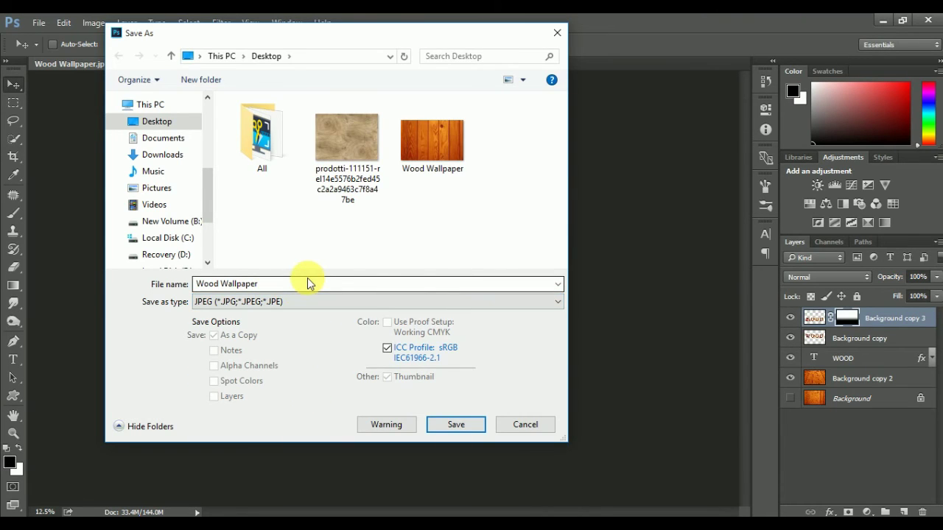
{"action": "double_click", "coordinate": [317, 284]}
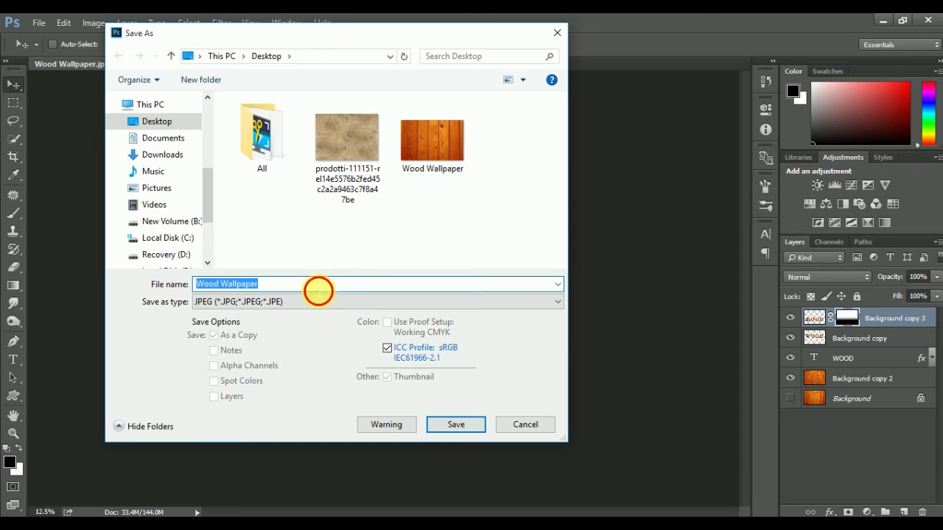
{"action": "left_click", "coordinate": [318, 290]}
{"action": "left_click_drag", "start_coordinate": [321, 291], "coordinate": [121, 263]}
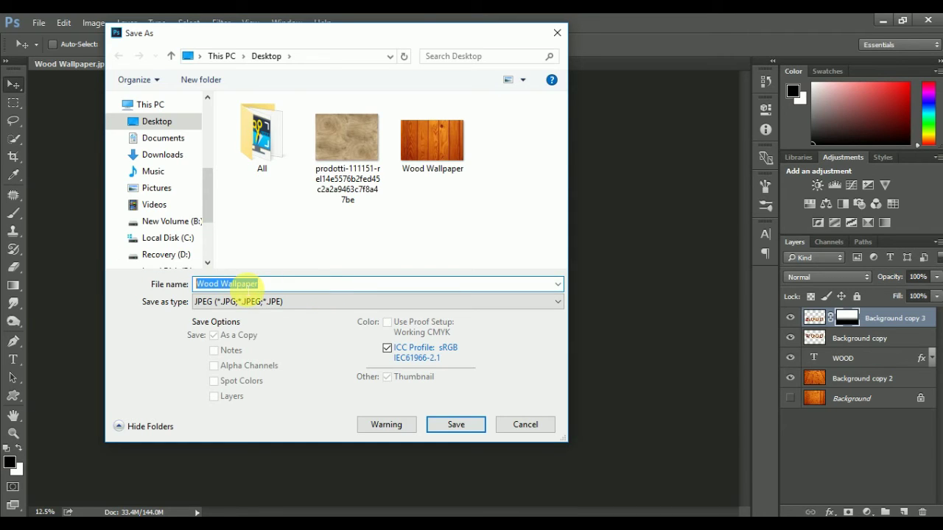
{"action": "type", "text": "w"}
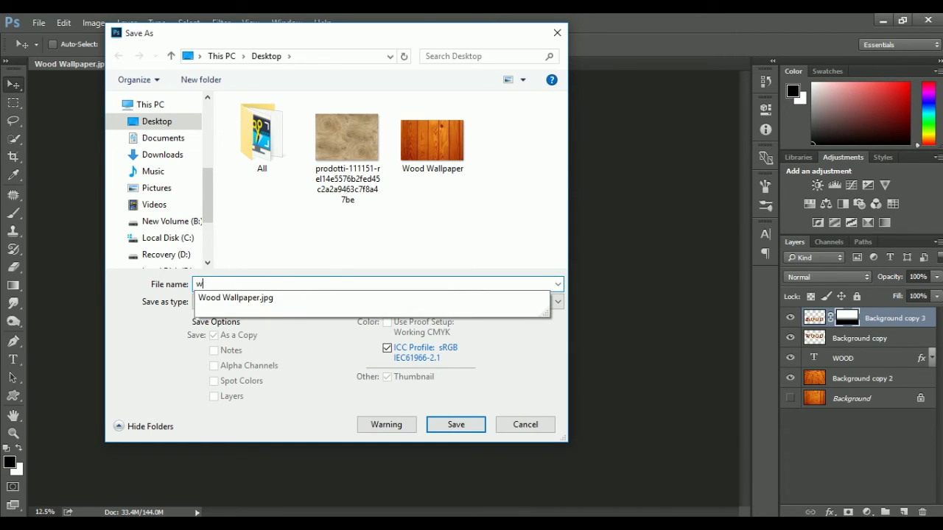
{"action": "key", "text": "BackSpace"}
{"action": "type", "text": "Wood "}
{"action": "type", "text": "Ted"}
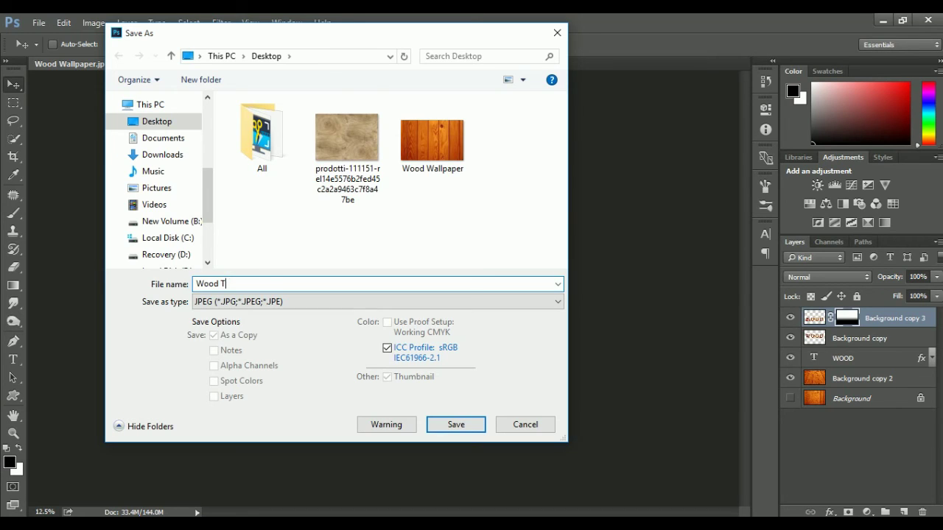
{"action": "key", "text": "BackSpace"}
{"action": "type", "text": "Te"}
{"action": "type", "text": "Making"}
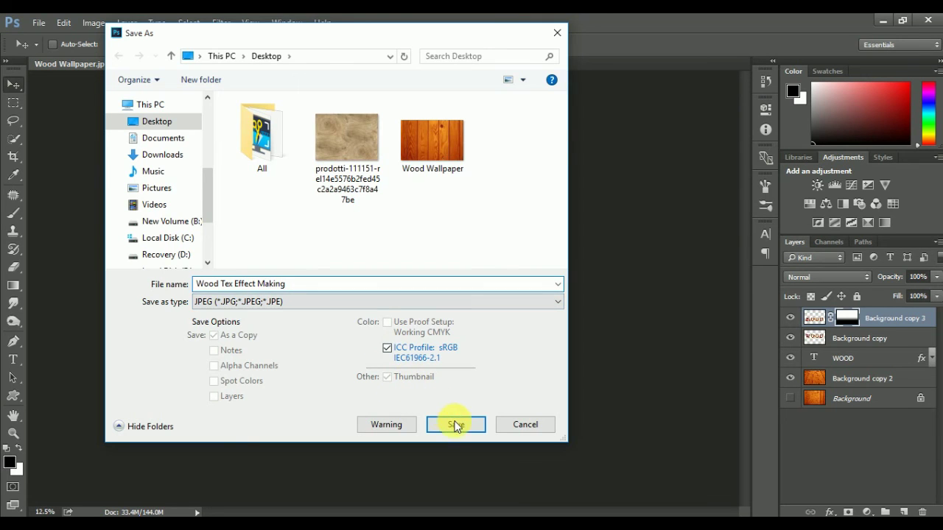
{"action": "left_click", "coordinate": [455, 424]}
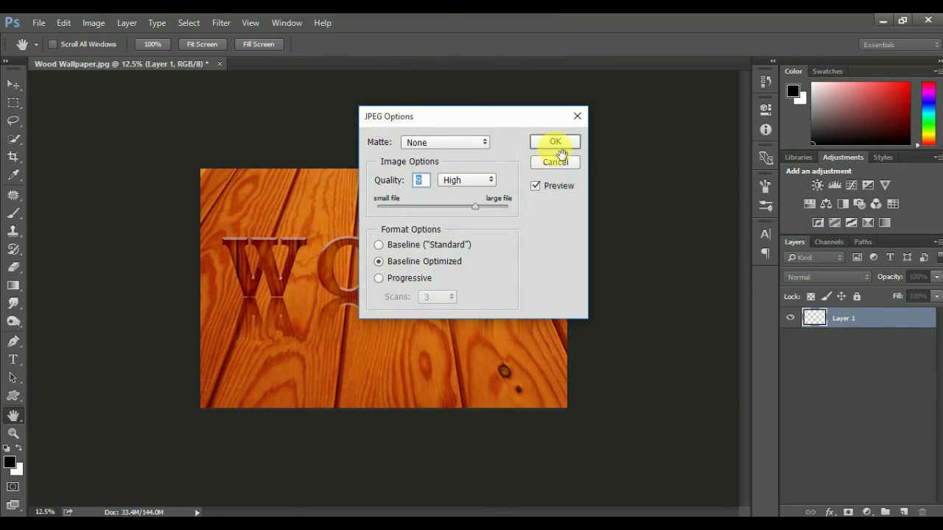
{"action": "left_click", "coordinate": [555, 143]}
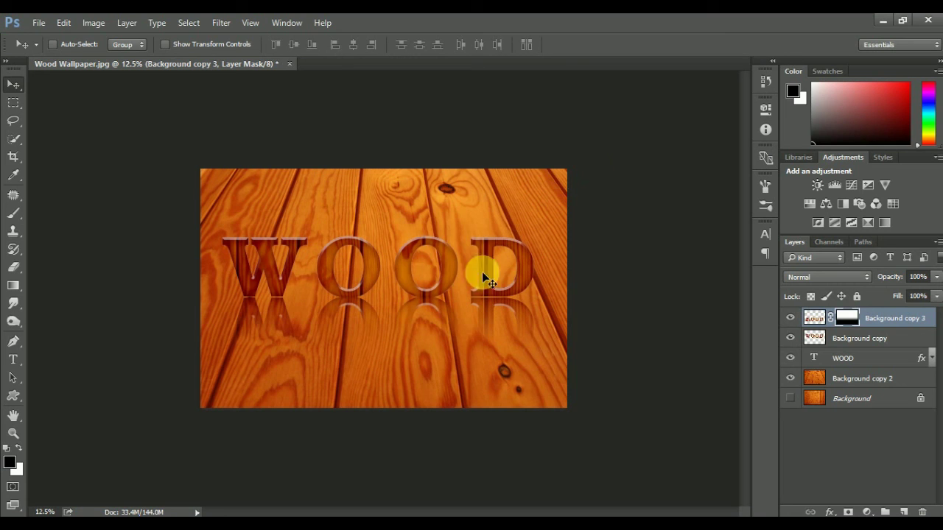
- Minimize Photoshop and open the saved Wood Tex Effect JPEG from the desktop in Photos
{"action": "left_click", "coordinate": [883, 24]}
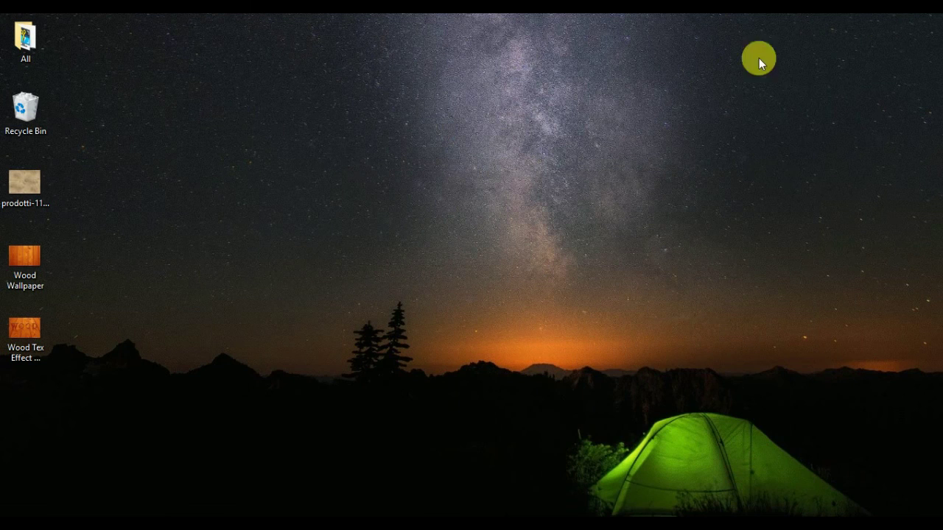
{"action": "double_click", "coordinate": [25, 331]}
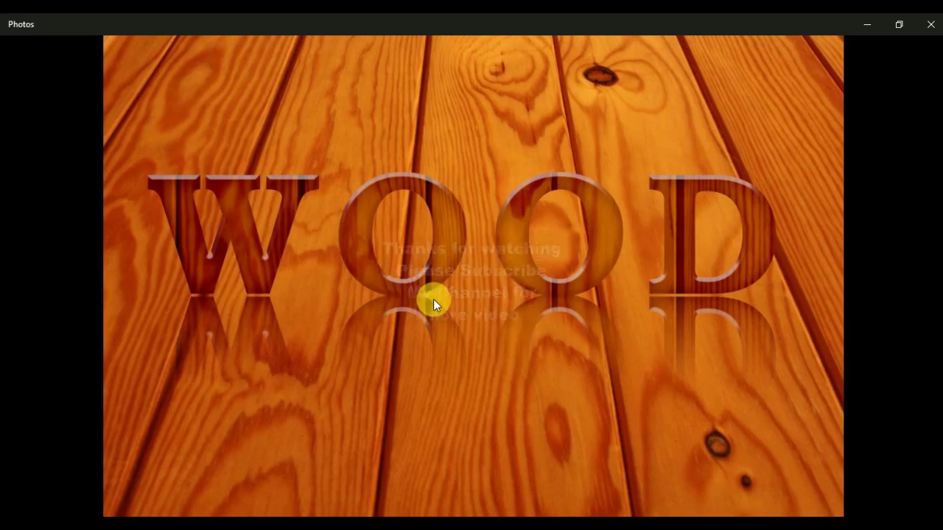